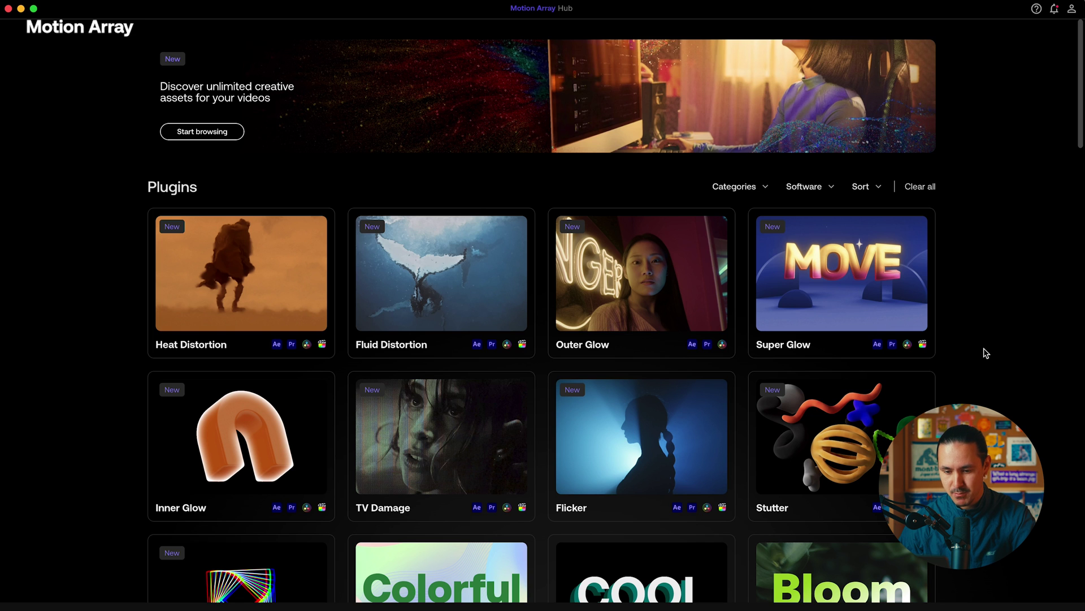
Step: Browse the plugin catalogue in Motion Array Hub
scroll(986, 353, "down", 5)
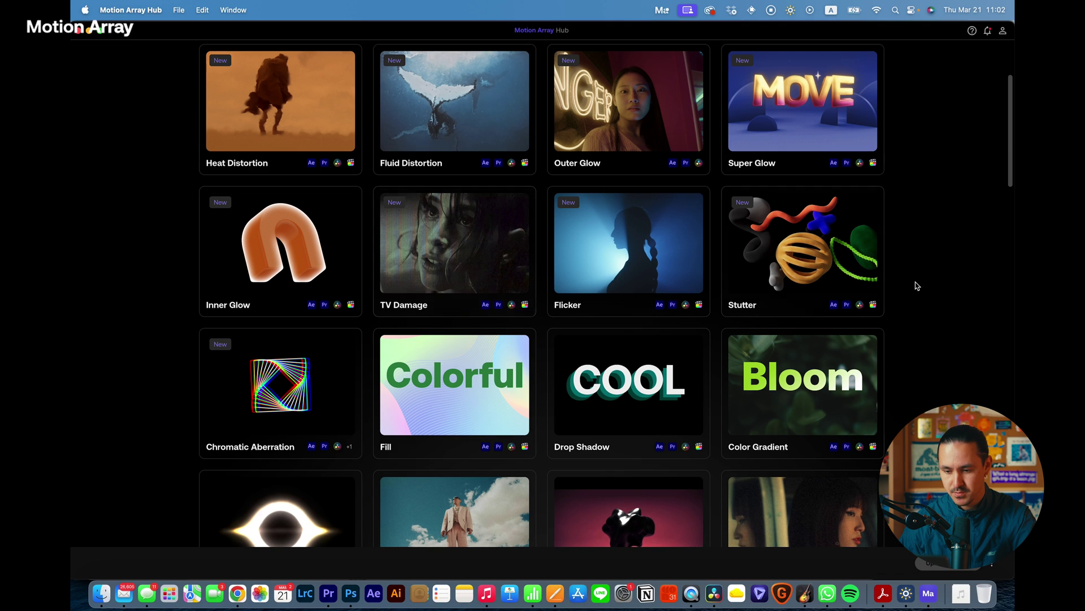
scroll(978, 311, "down", 5)
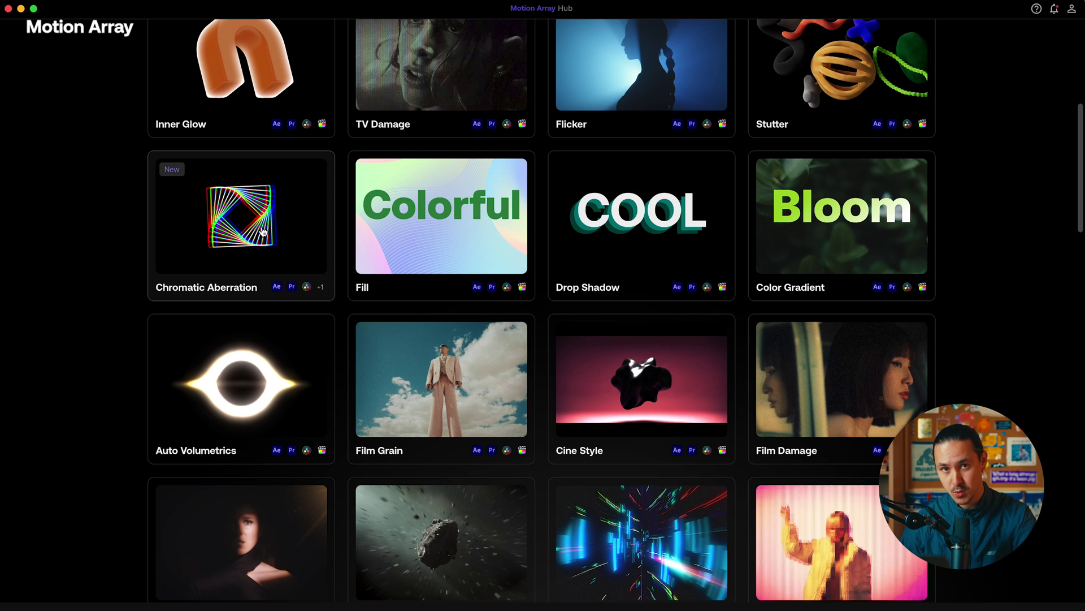
scroll(263, 232, "up", 1)
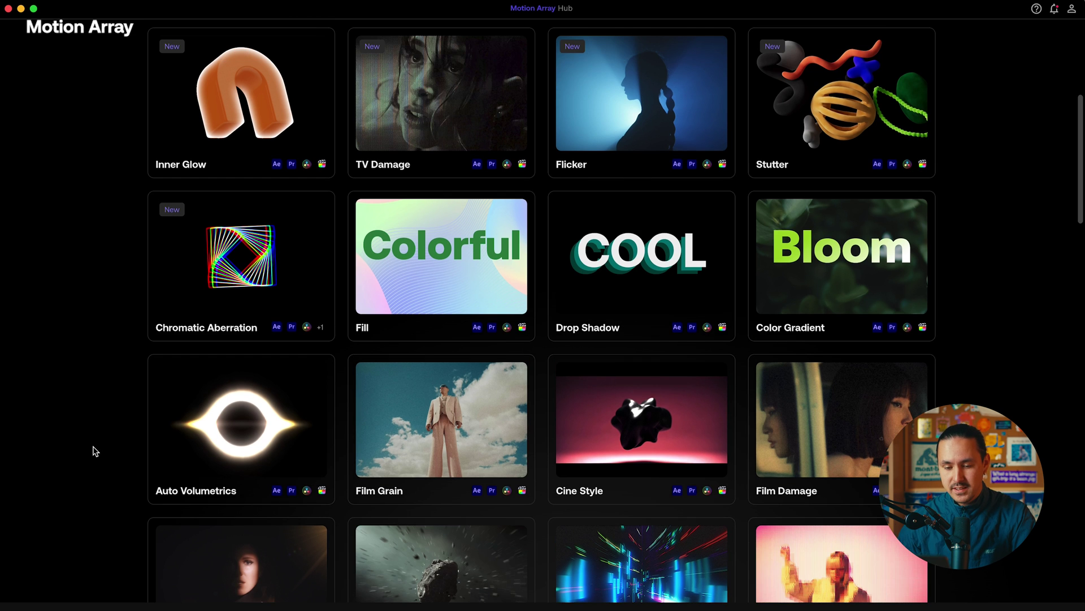
mouse_move(301, 410)
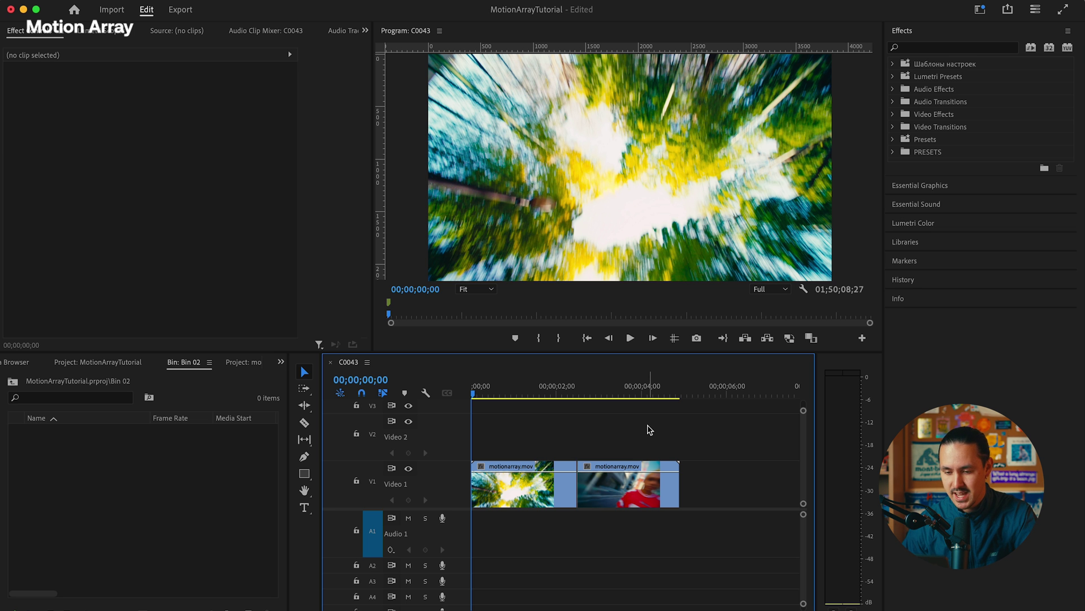
Step: In Premiere Pro, play sequence C0043 and move the playhead to the cut between the two clips at 00;00;02;15
key("space")
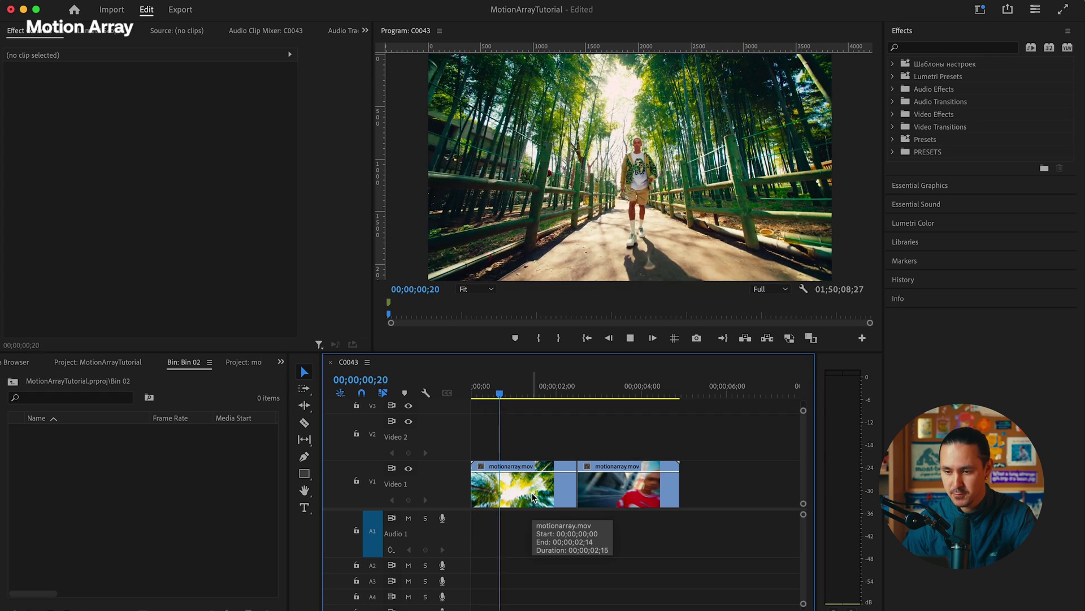
left_click(534, 394)
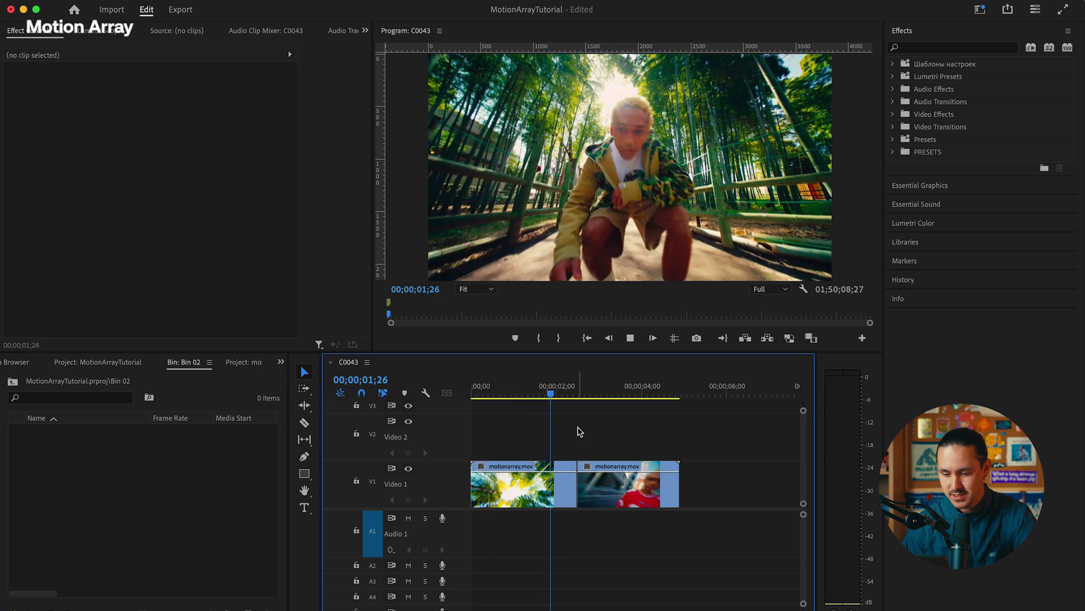
key("space")
mouse_move(577, 397)
left_mouse_down()
mouse_move(589, 394)
mouse_move(568, 397)
mouse_move(601, 396)
mouse_move(563, 396)
left_mouse_up()
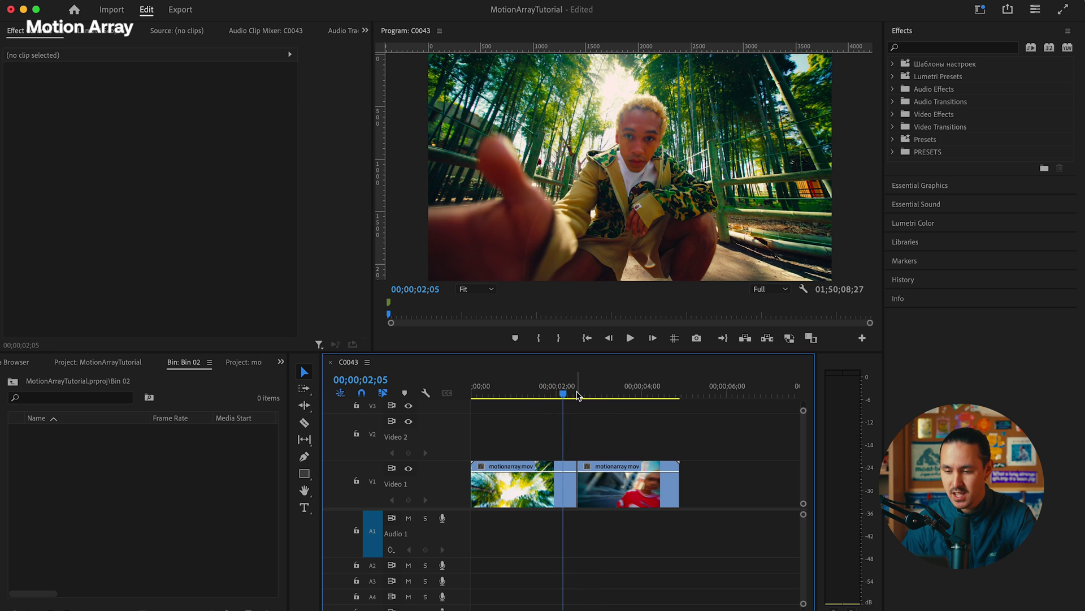
left_click(575, 394)
key("Right")
key("Right")
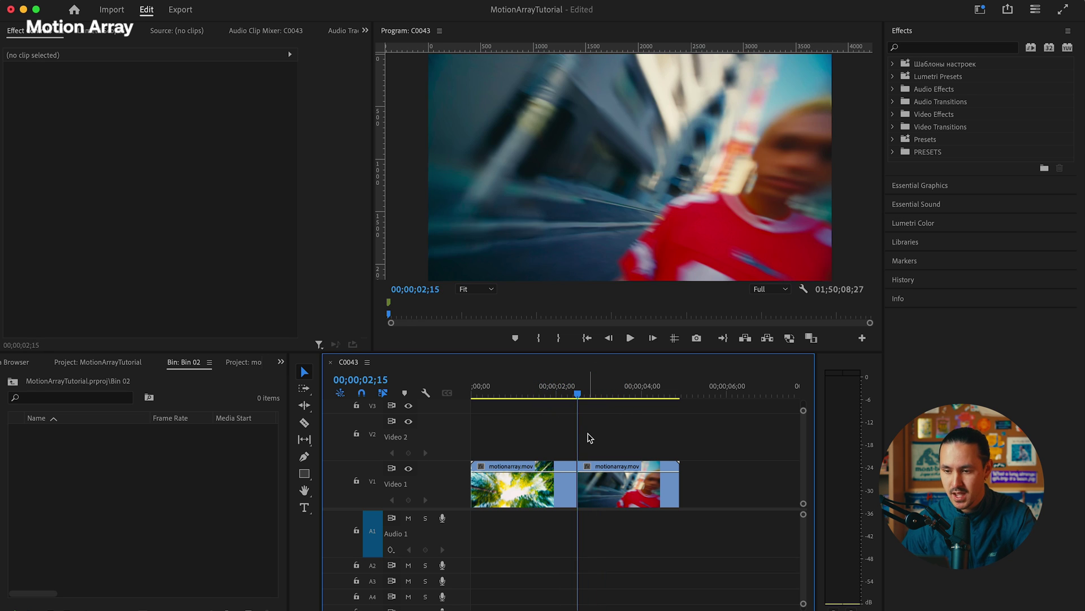
left_click(561, 480)
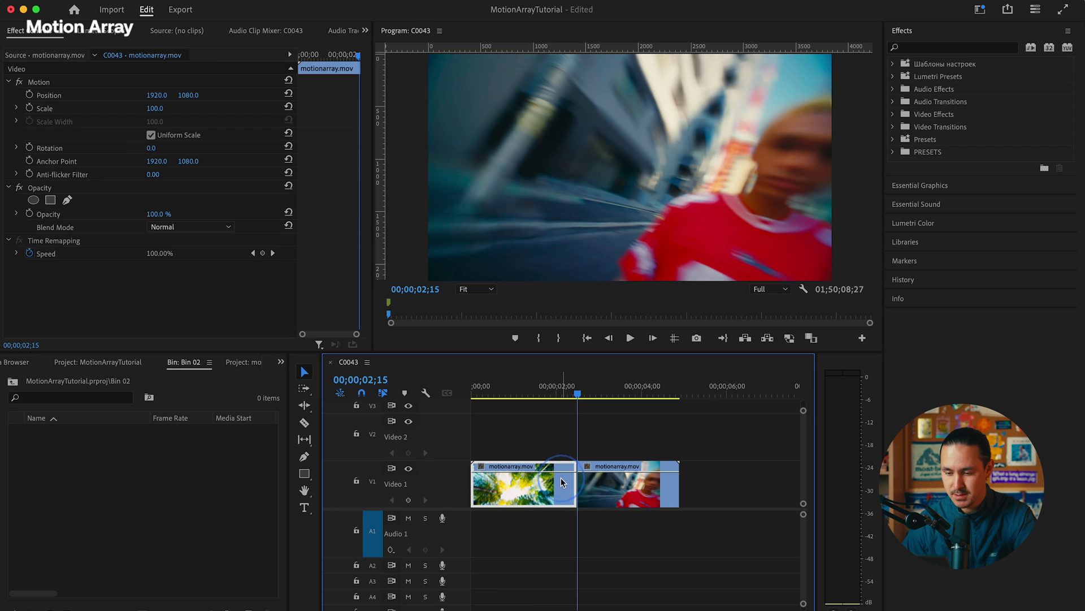
left_click(608, 493)
left_click(555, 500)
left_click(641, 496)
left_click(555, 497)
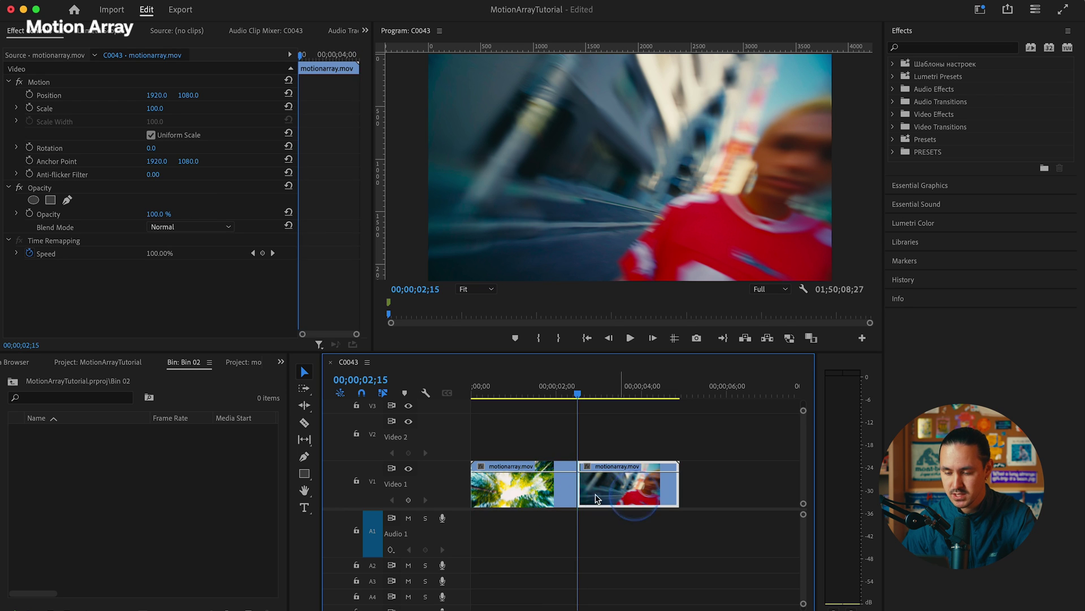
scroll(561, 496, "up", 2)
scroll(565, 490, "down", 5)
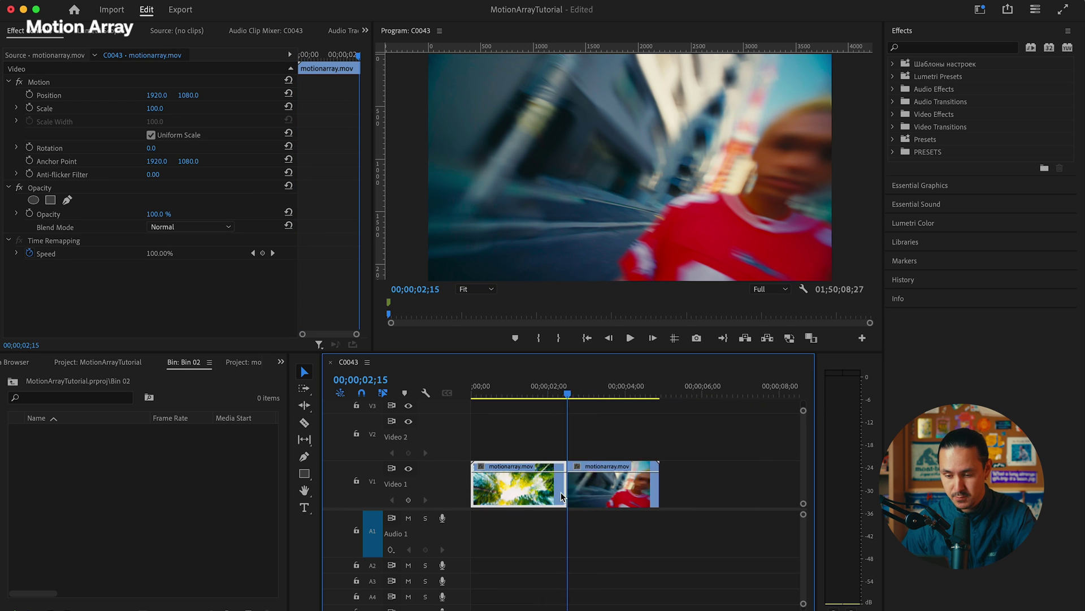
Step: Step frame by frame around the cut and park the playhead at 00;00;02;16, as the hand reaches toward the camera
left_click(540, 450)
scroll(491, 459, "up", 2)
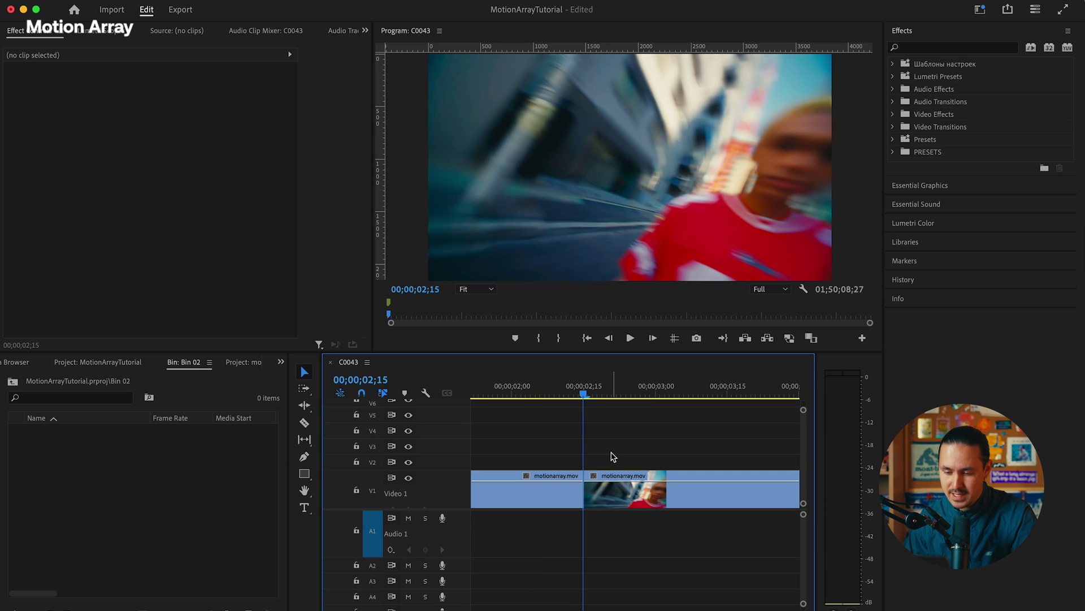
key("Left")
key("Right")
key("Right")
key("Right")
key("Right")
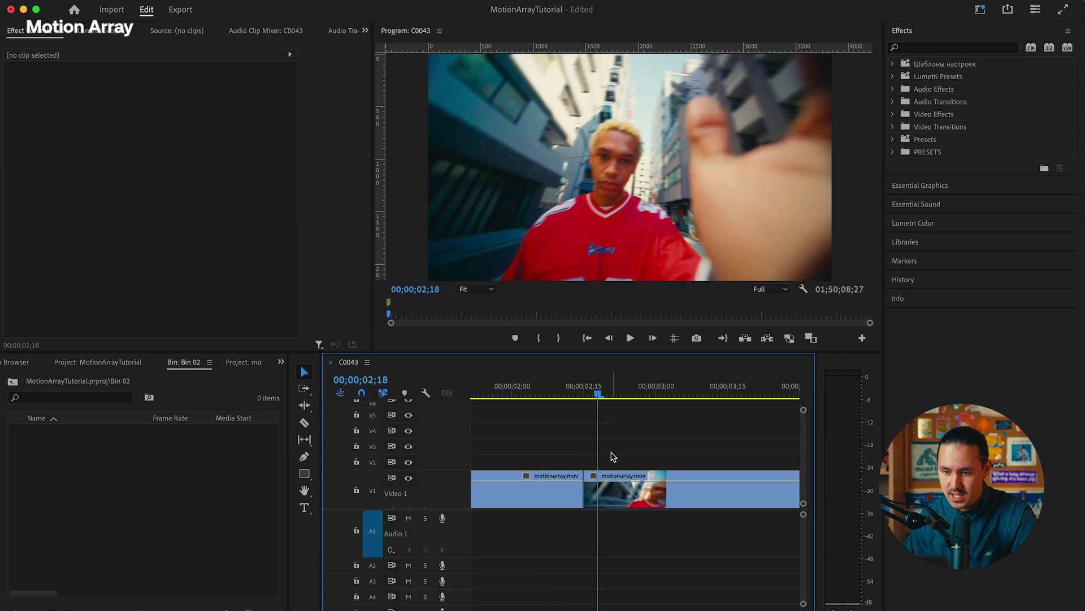
key("Left")
key("Left")
key("Left")
key("Right")
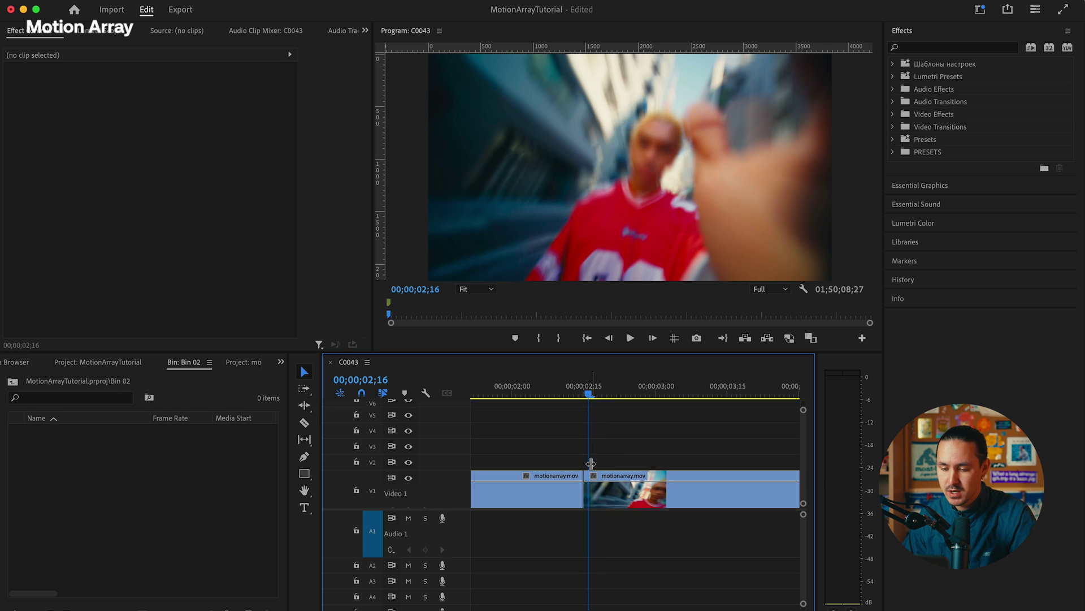
Step: Set the blend mode of the broken-glass image on V2 to Screen, previewing it at 00;00;02;16
key("super+Tab")
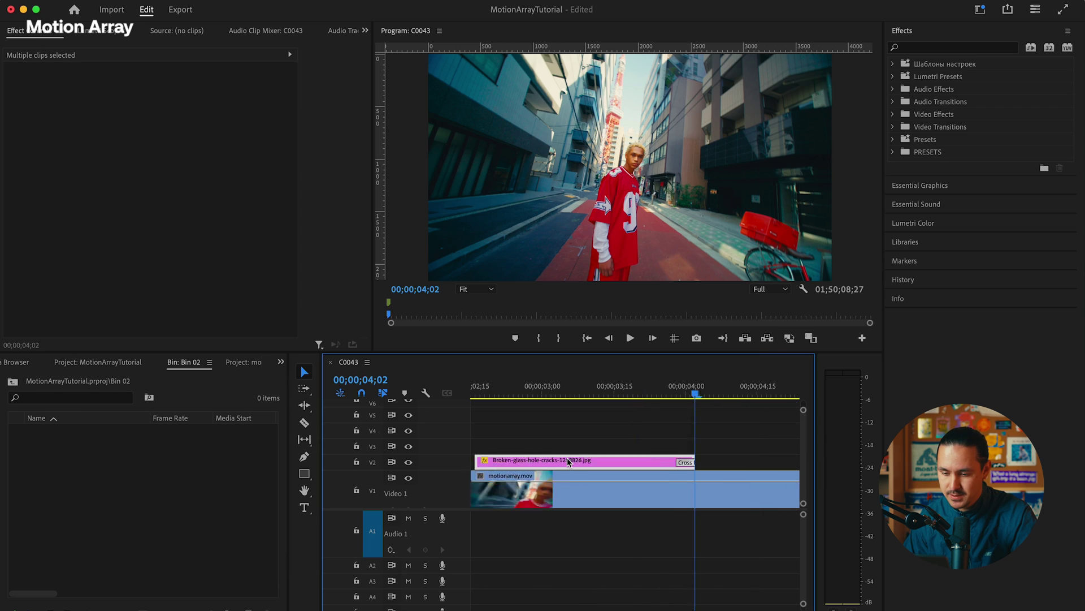
scroll(569, 462, "down", 3)
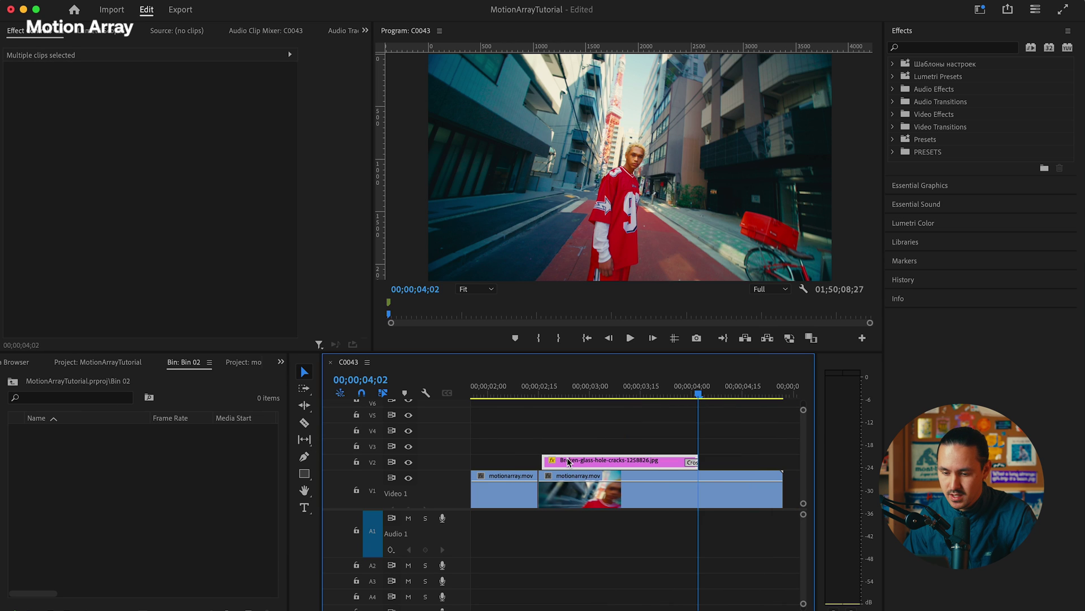
left_click(543, 399)
key("=")
left_click(603, 463)
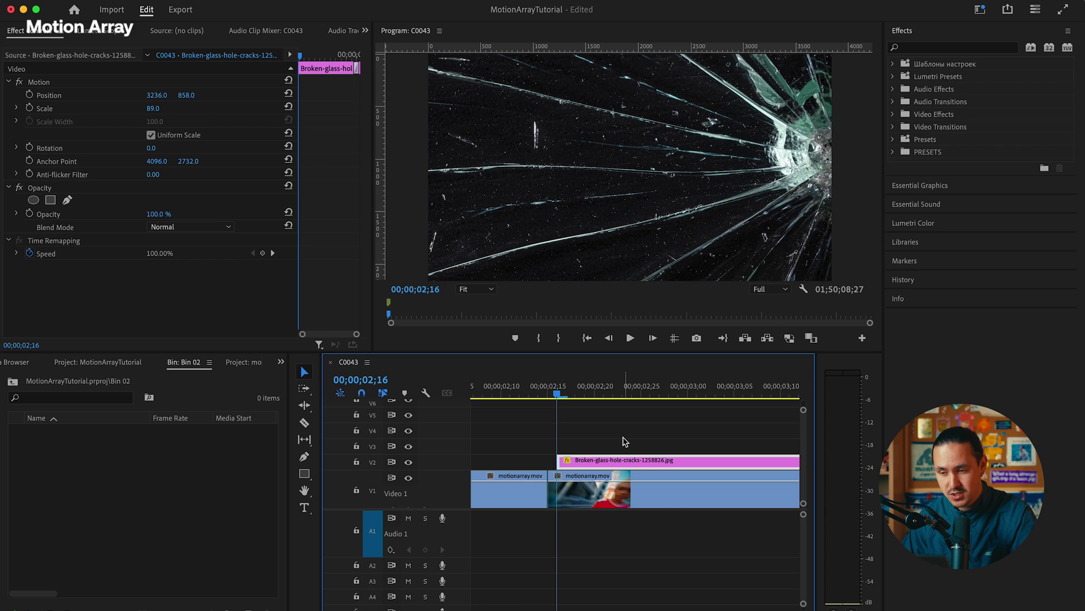
left_click(214, 232)
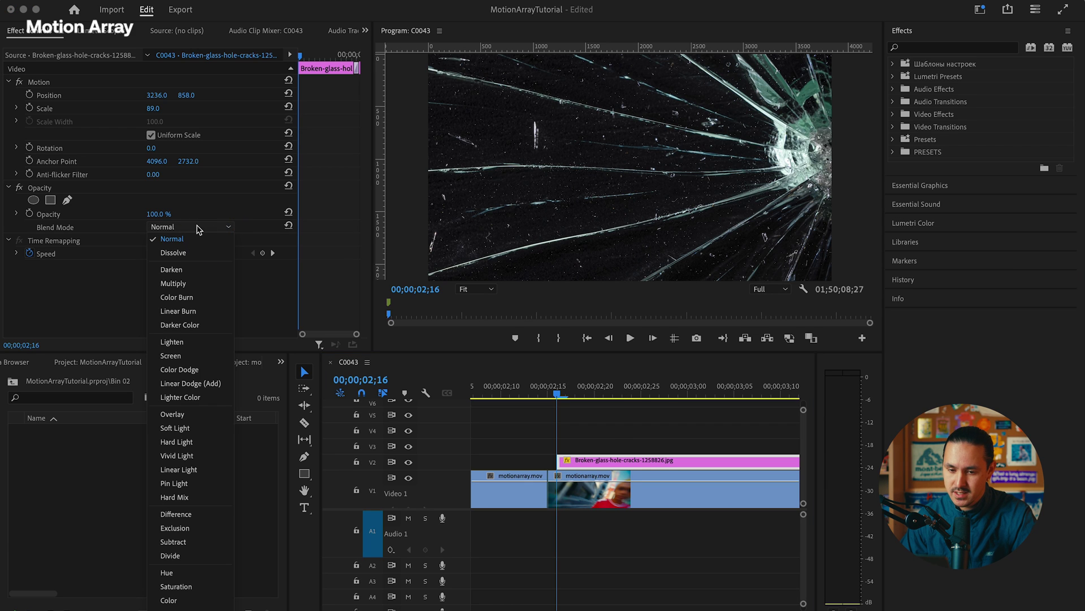
left_click(206, 356)
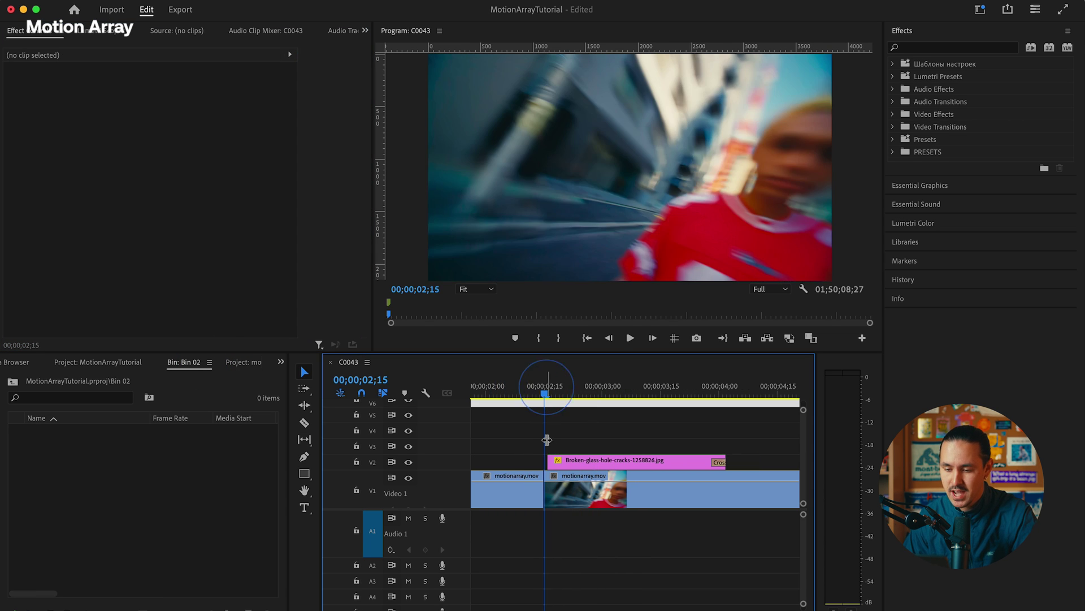
Step: Examine the broken-glass overlay's placement above the second clip and its ending Cross Dissolve at 00;00;03;28
scroll(547, 439, "up", 5)
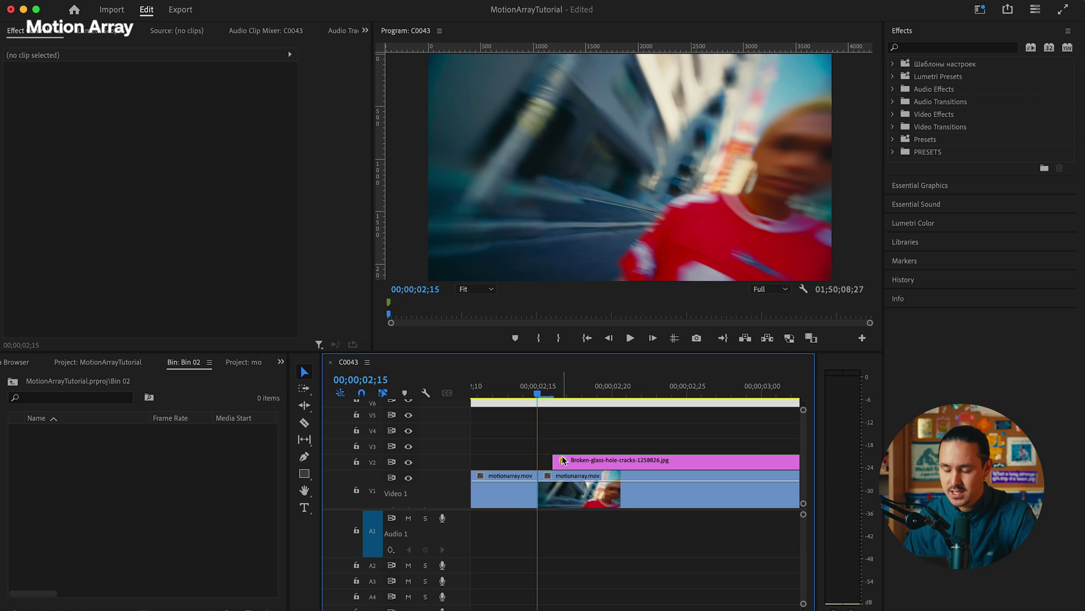
scroll(564, 459, "down", 4)
scroll(584, 455, "down", 3)
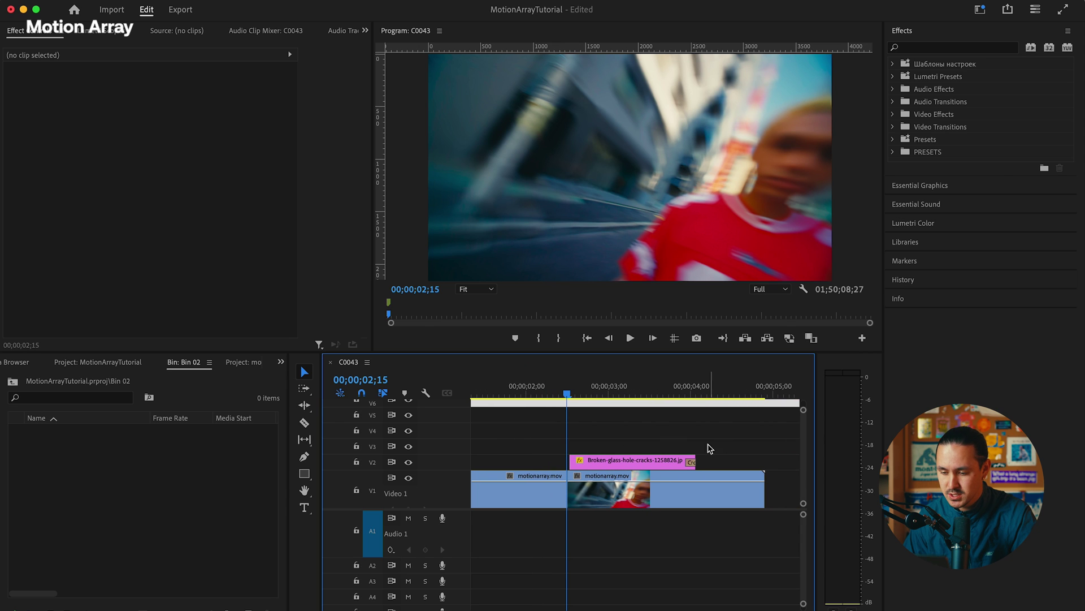
left_click_drag(740, 444, 609, 499)
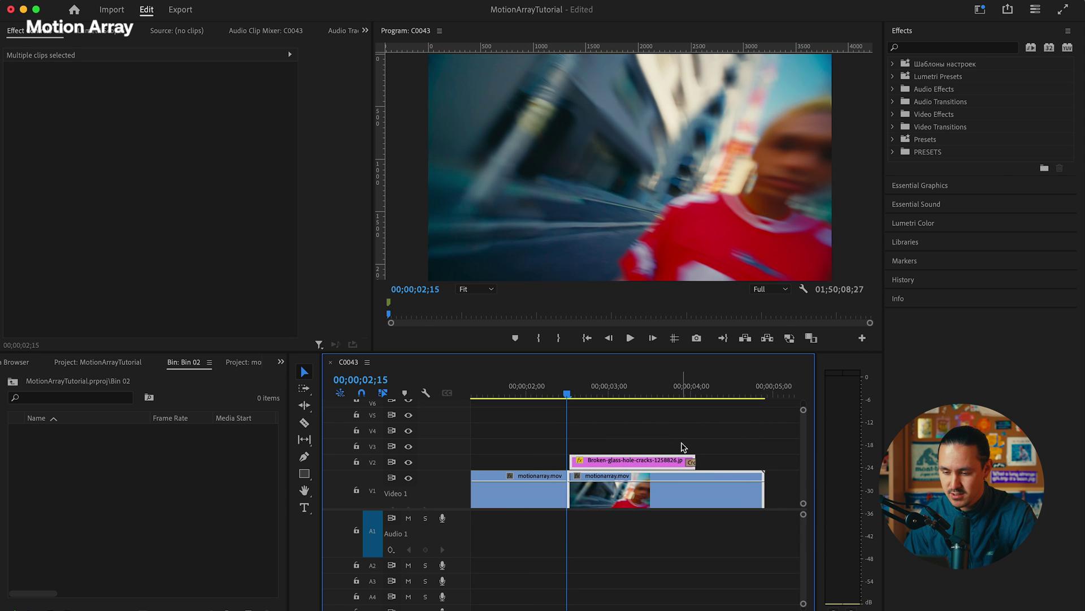
left_click(685, 443)
scroll(693, 462, "up", 5)
left_click(693, 464)
left_click(671, 392)
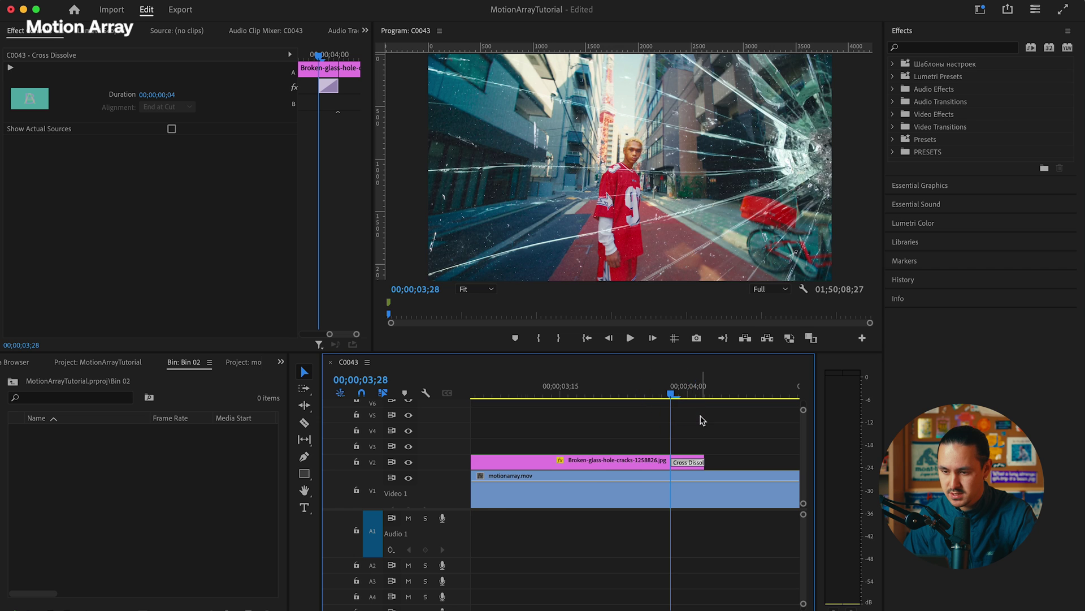
Step: Play back the section of the sequence with the broken-glass overlay
scroll(701, 420, "down", 5)
left_click(597, 390)
key("space")
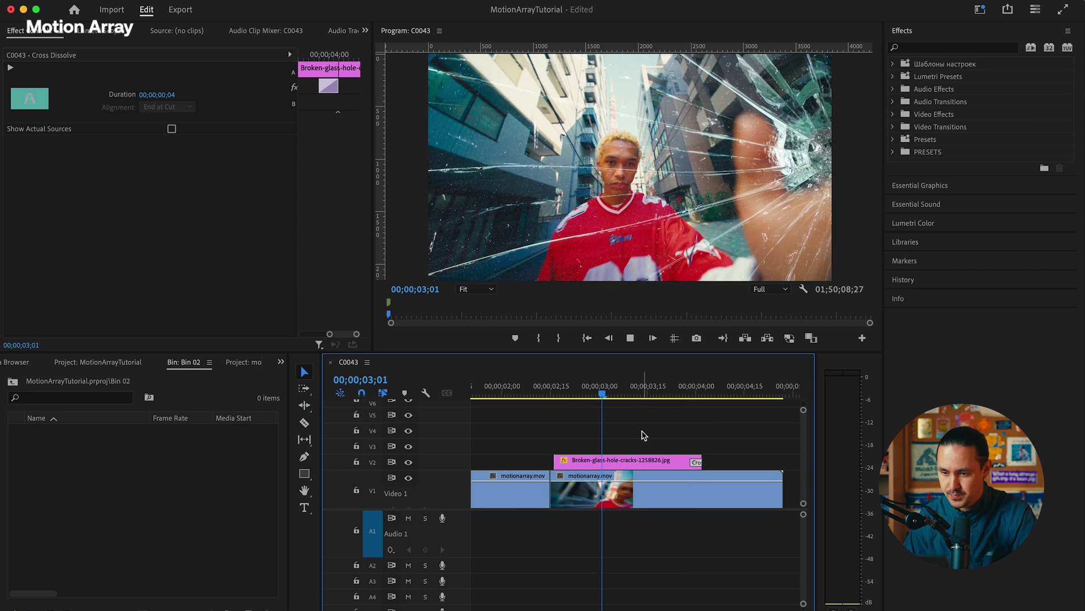
scroll(644, 435, "down", 5)
key("space")
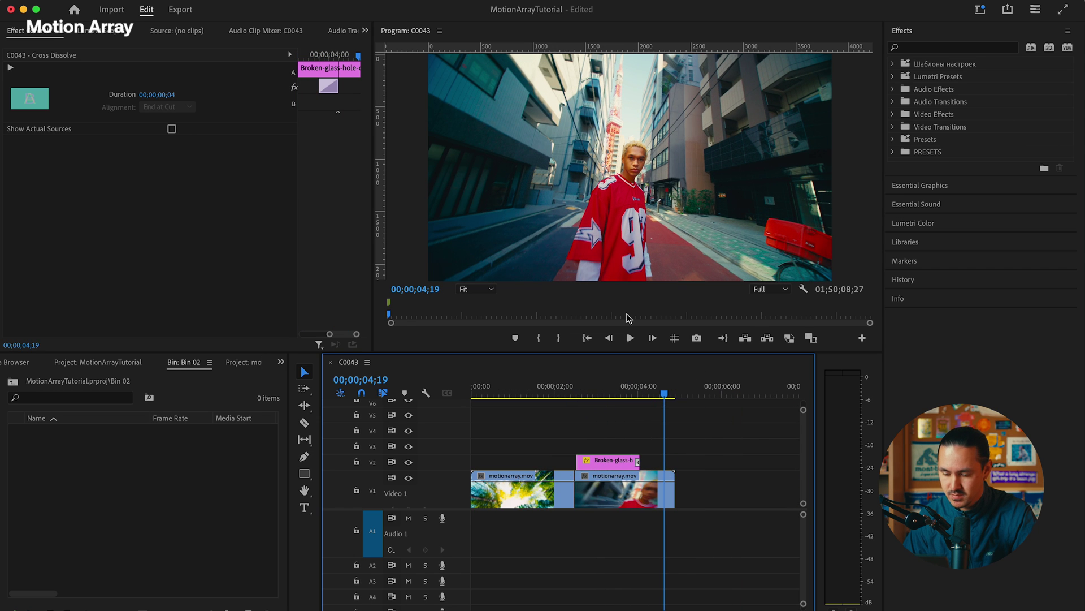
Step: Cut the second V1 clip at 00;00;04;02, where the broken-glass image ends
scroll(635, 492, "up", 5)
scroll(636, 493, "down", 1)
scroll(636, 493, "left", 2)
scroll(636, 493, "down", 2)
left_click_drag(716, 425, 633, 506)
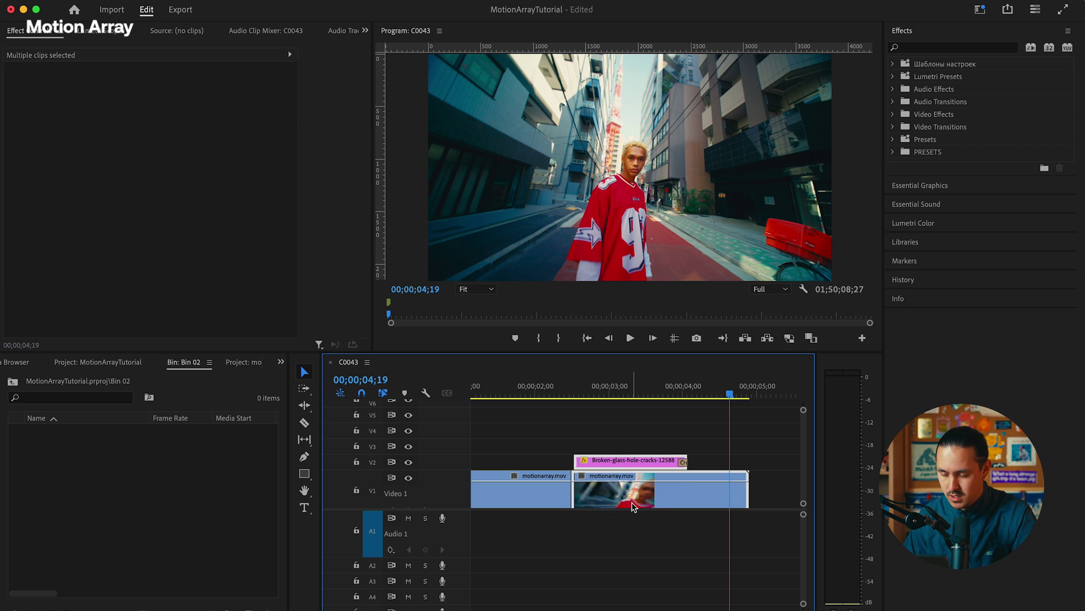
scroll(691, 428, "up", 5)
left_click(681, 396)
key("minus")
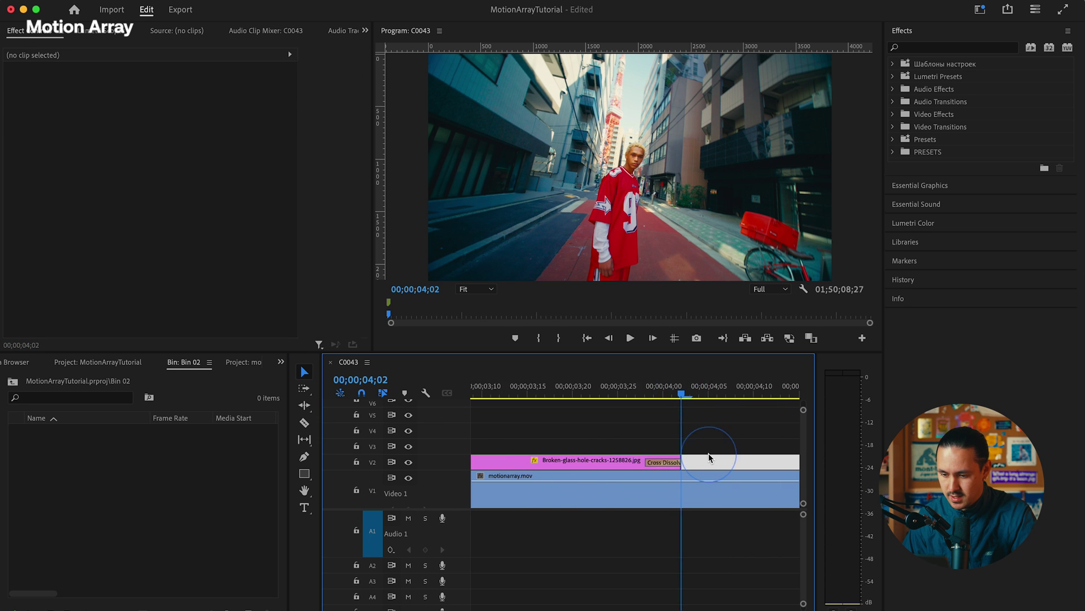
left_click(714, 493)
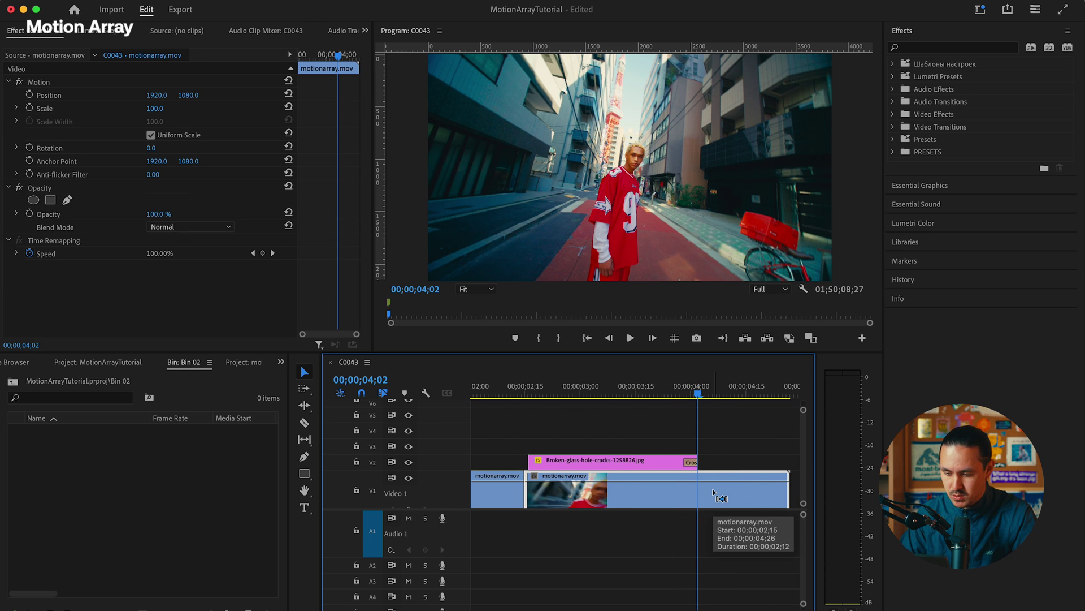
key("super+k")
Step: Nest the broken-glass image together with the cut V1 clip beneath it, accepting the default sequence name
left_click_drag(701, 425, 563, 486)
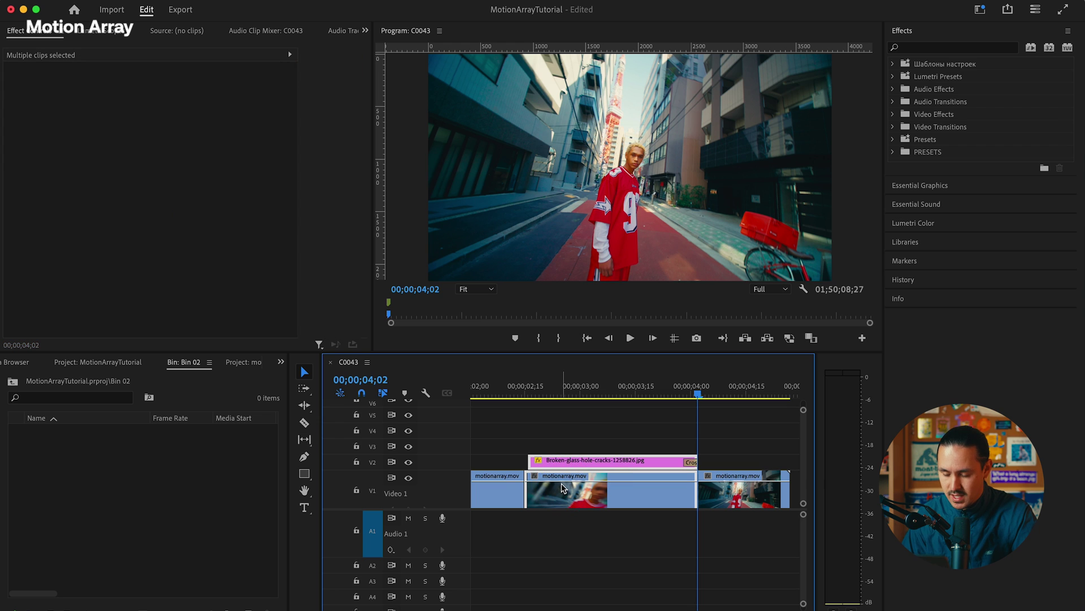
key("alt+n")
key("Return")
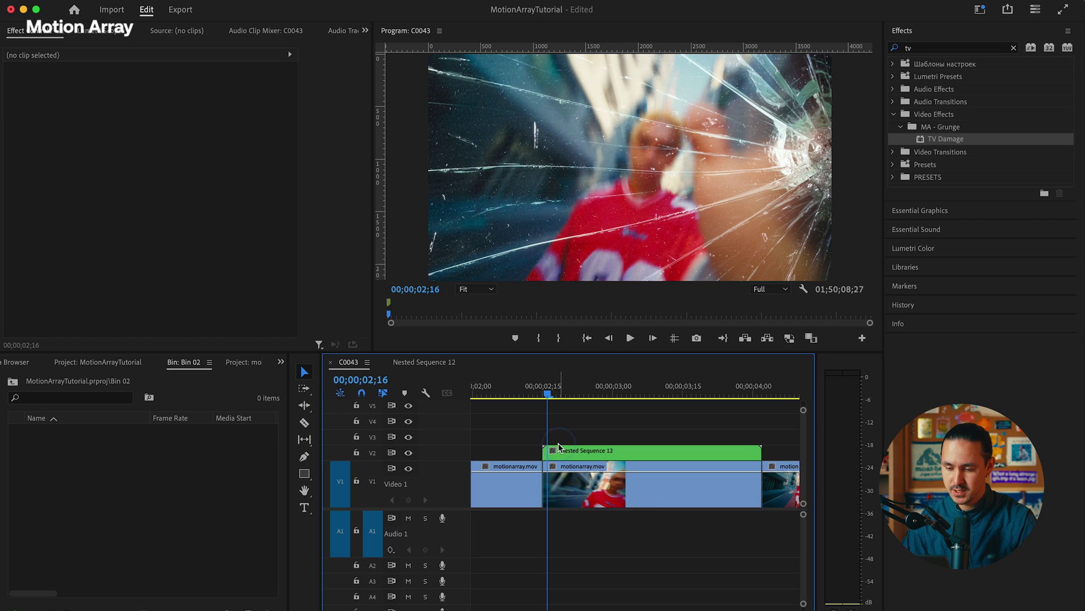
Step: Open the nested sequence on V2 to inspect its two layers, and return to sequence C0043
double_click(557, 453)
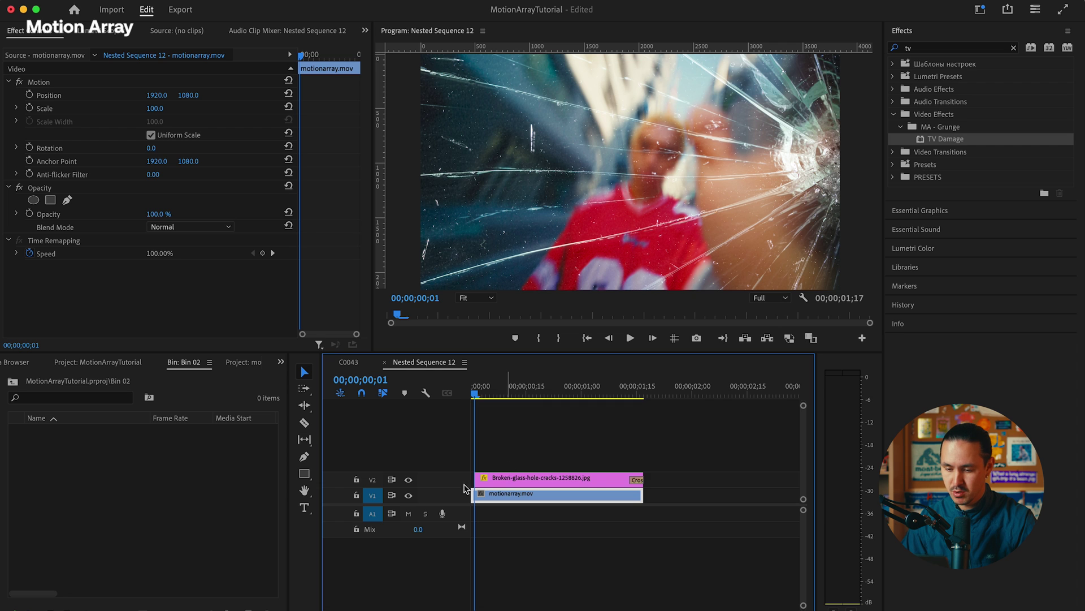
key("equal")
key("equal")
key("equal")
key("minus")
key("minus")
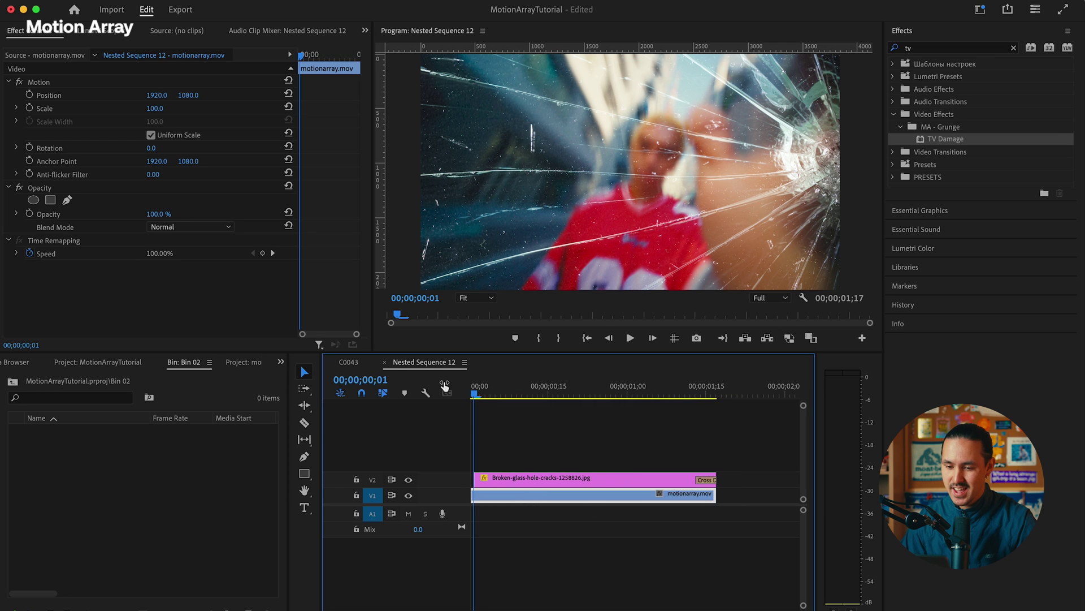
left_click(343, 363)
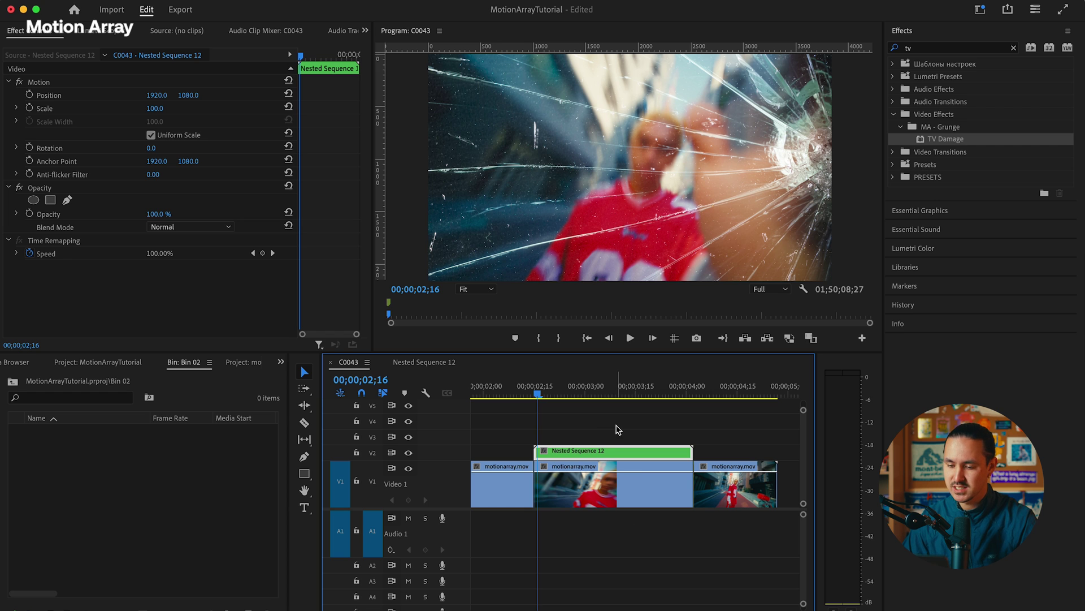
scroll(540, 440, "up", 3)
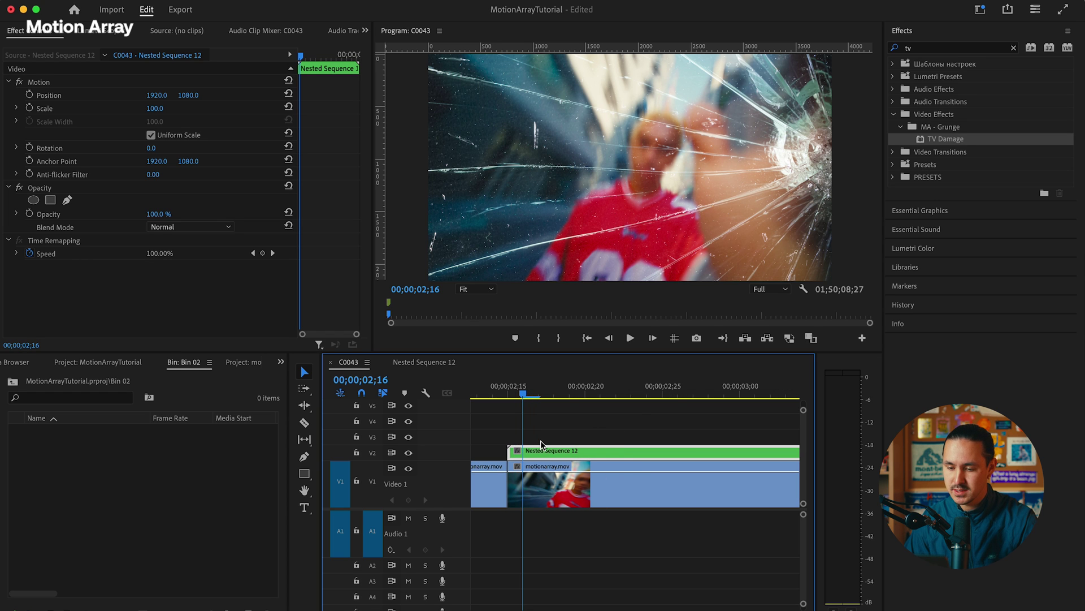
scroll(540, 439, "down", 1)
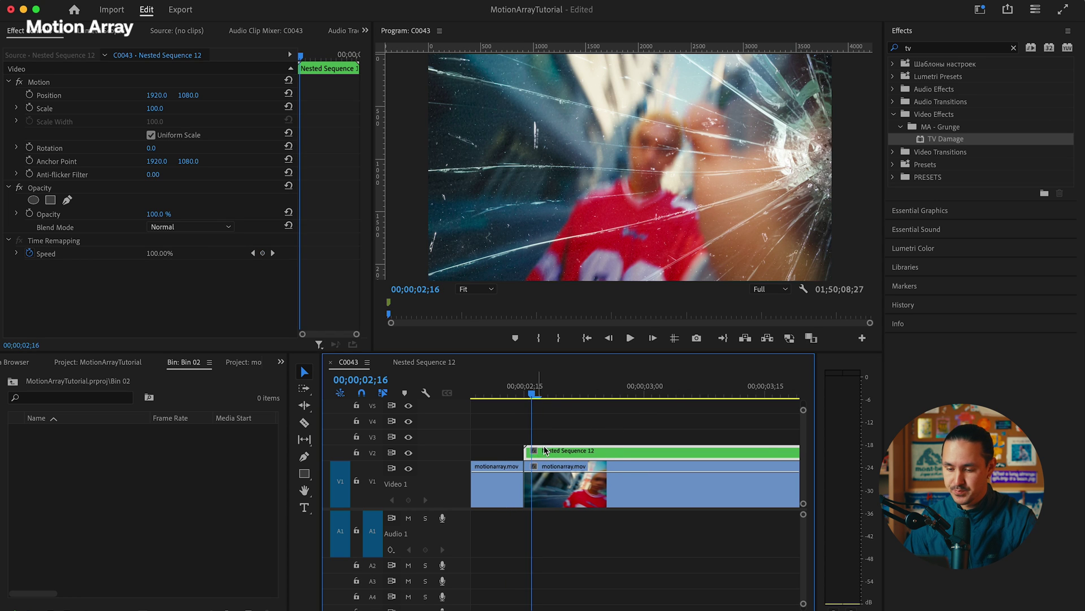
Step: Apply the MA - Grunge TV Damage effect to the nested sequence clip on V2
scroll(546, 450, "down", 2)
left_click_drag(558, 451, 559, 452)
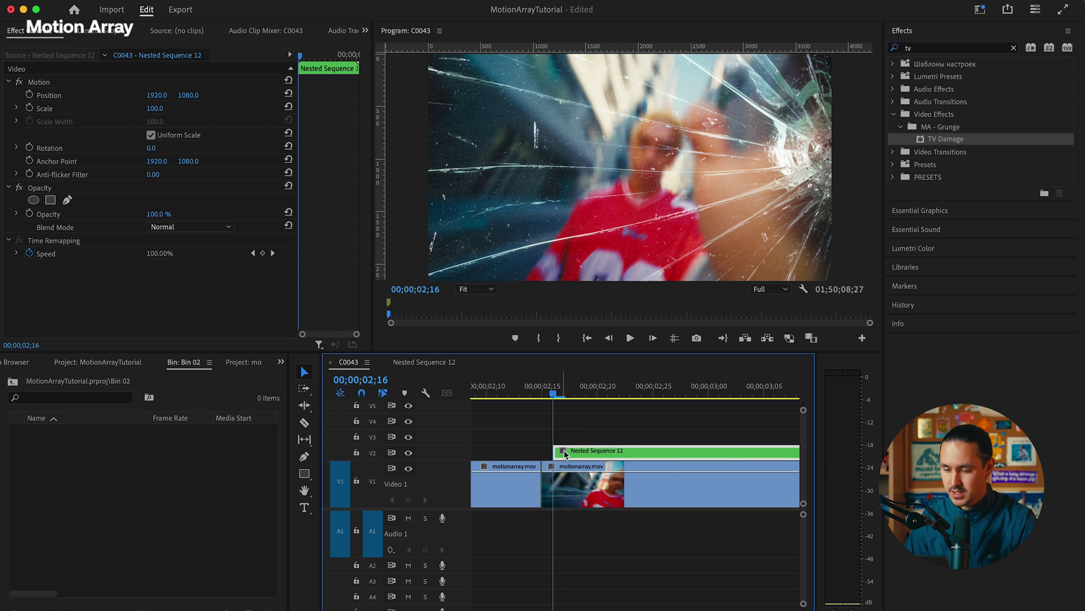
scroll(571, 450, "up", 2)
left_click_drag(942, 139, 571, 450)
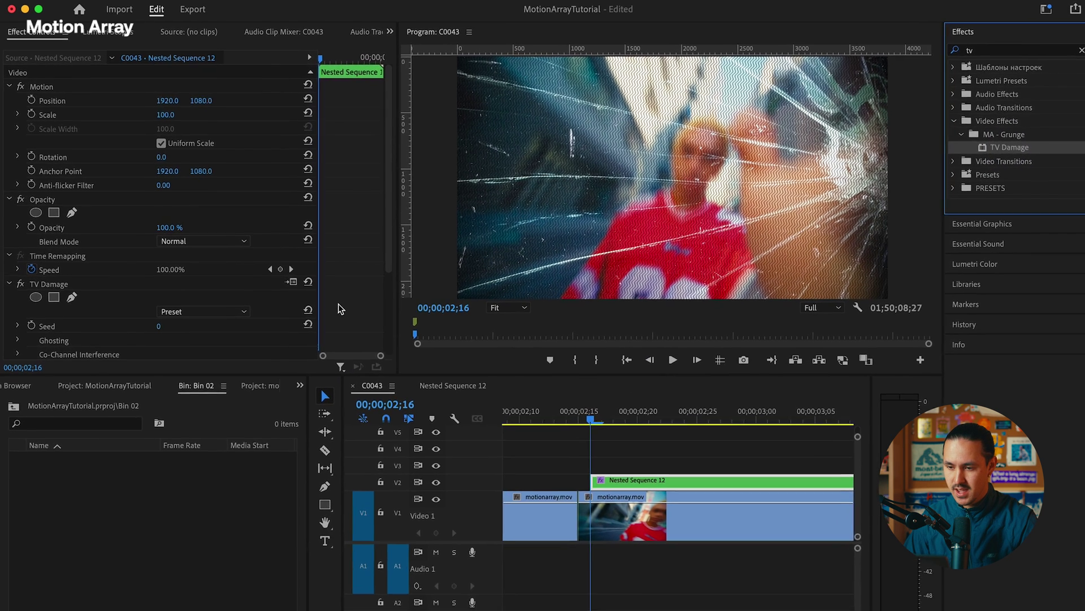
Step: In TV Damage's Radio Interference settings, set the Angle to -2.0° and the Scale to 0.61
scroll(353, 311, "down", 4)
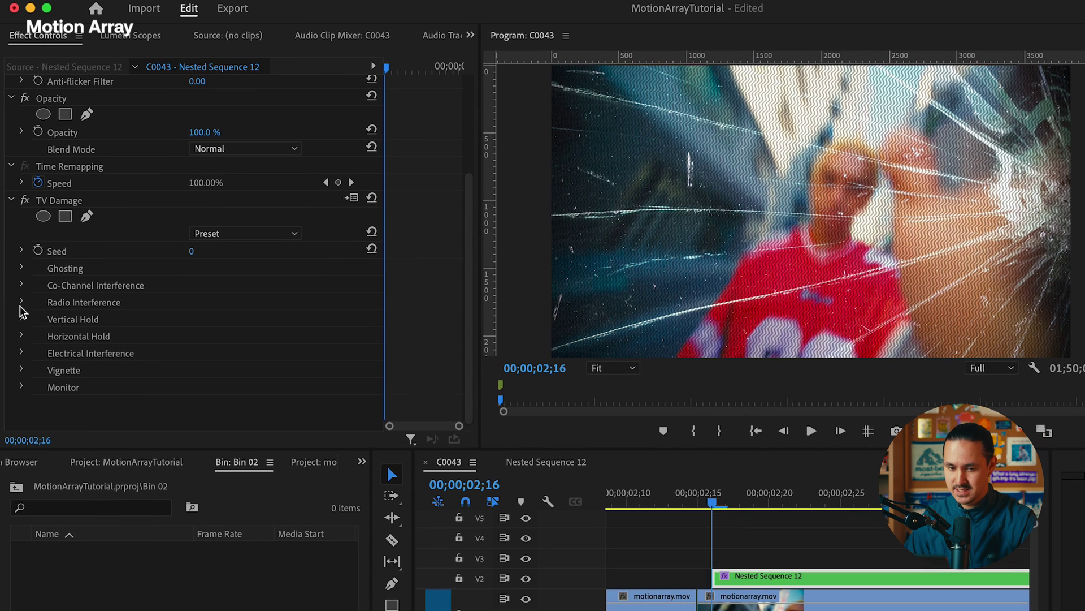
left_click(21, 285)
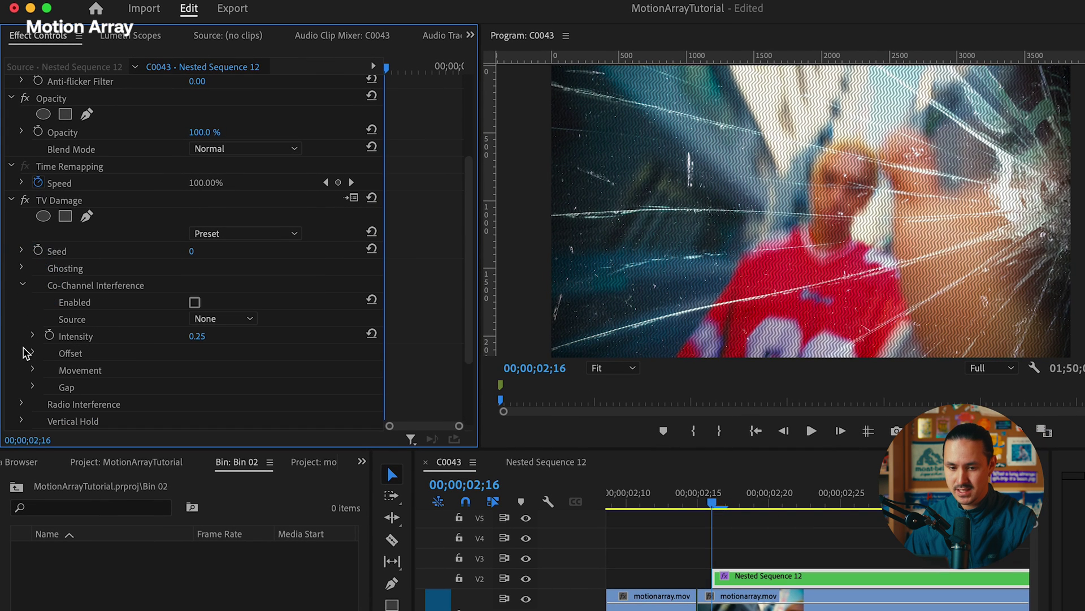
left_click(20, 404)
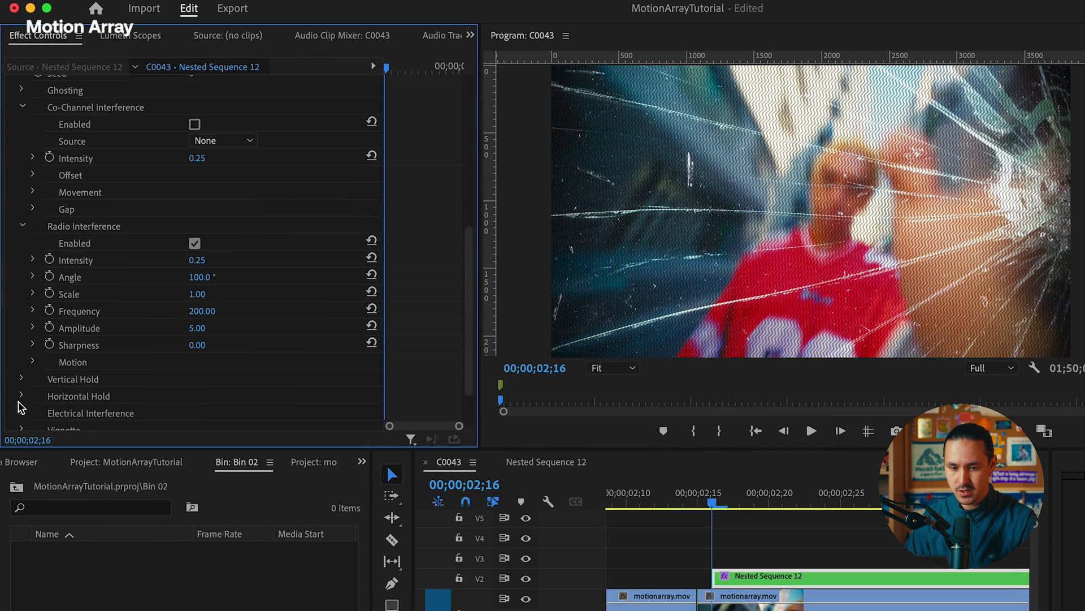
left_click_drag(201, 288, 167, 289)
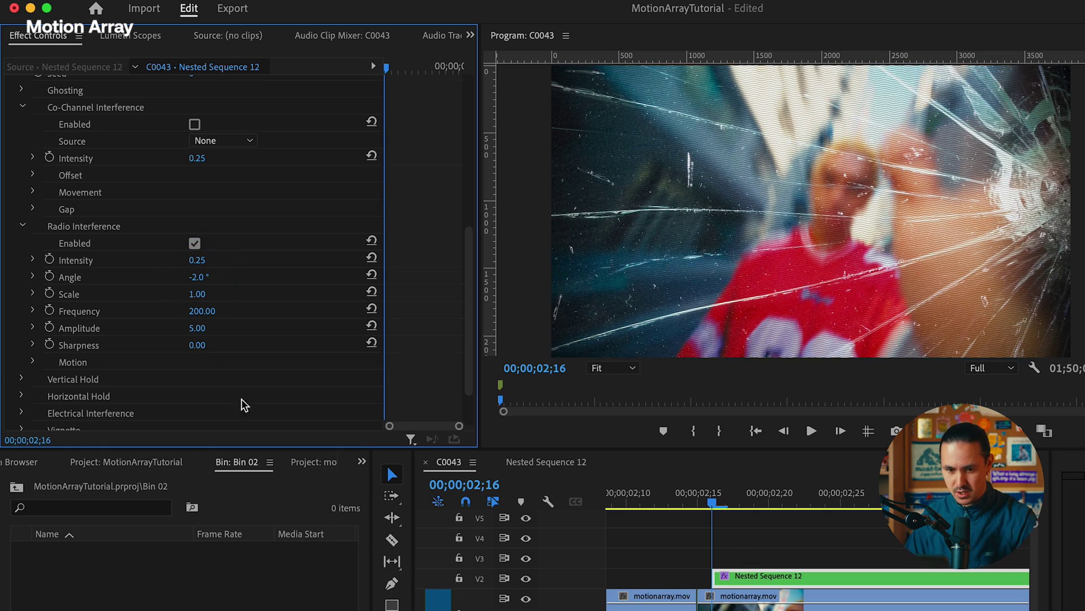
mouse_move(195, 296)
left_mouse_down()
mouse_move(184, 295)
mouse_move(212, 294)
left_mouse_up()
Step: Play back the nested clip with TV Damage applied, and return the playhead to 00;00;02;16
left_click(780, 552)
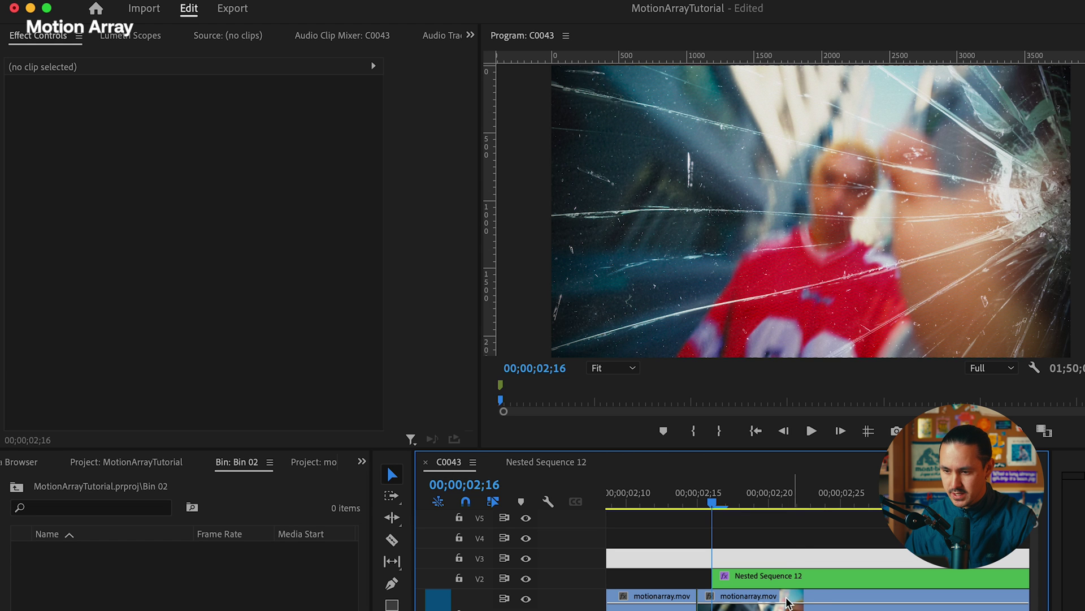
key("space")
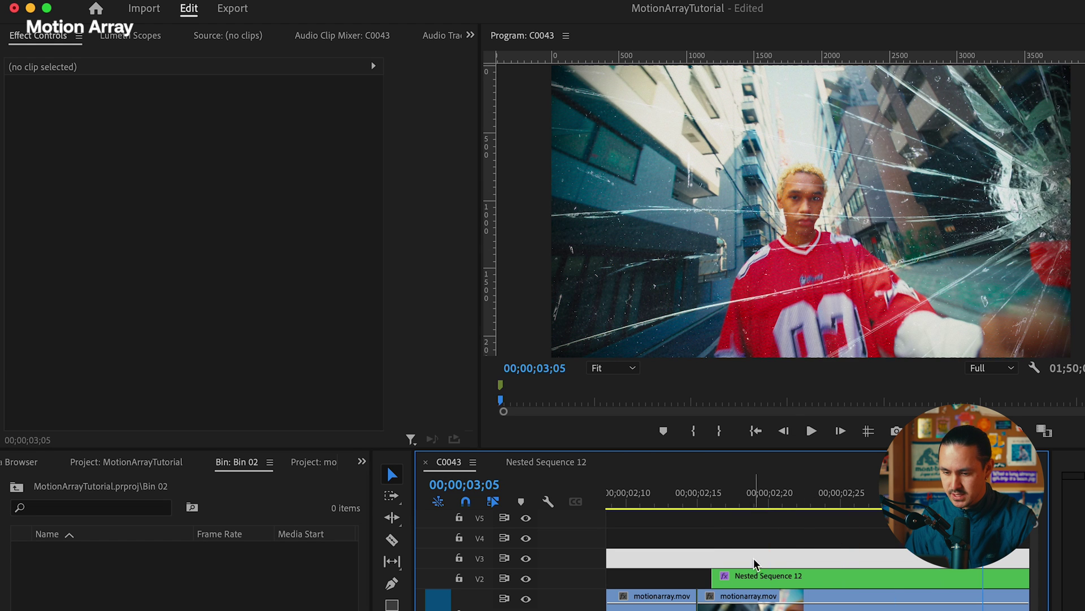
left_click(714, 502)
scroll(763, 554, "down", 3)
Step: Find the Auto Volumetrics effect by searching for "auto" and apply it to the nested clip on V2
left_click(783, 578)
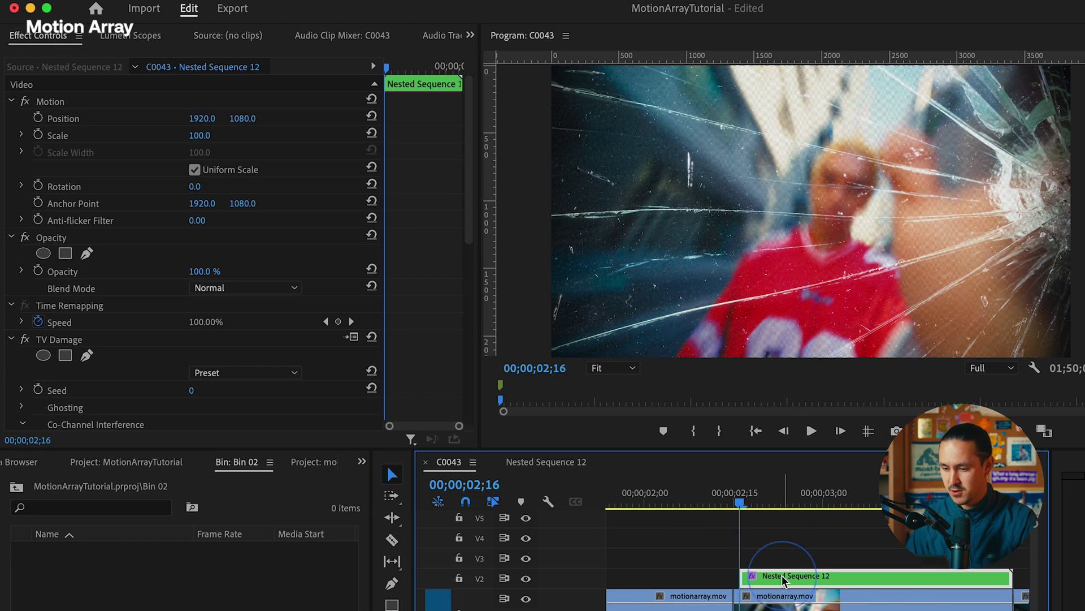
scroll(783, 577, "down", 3)
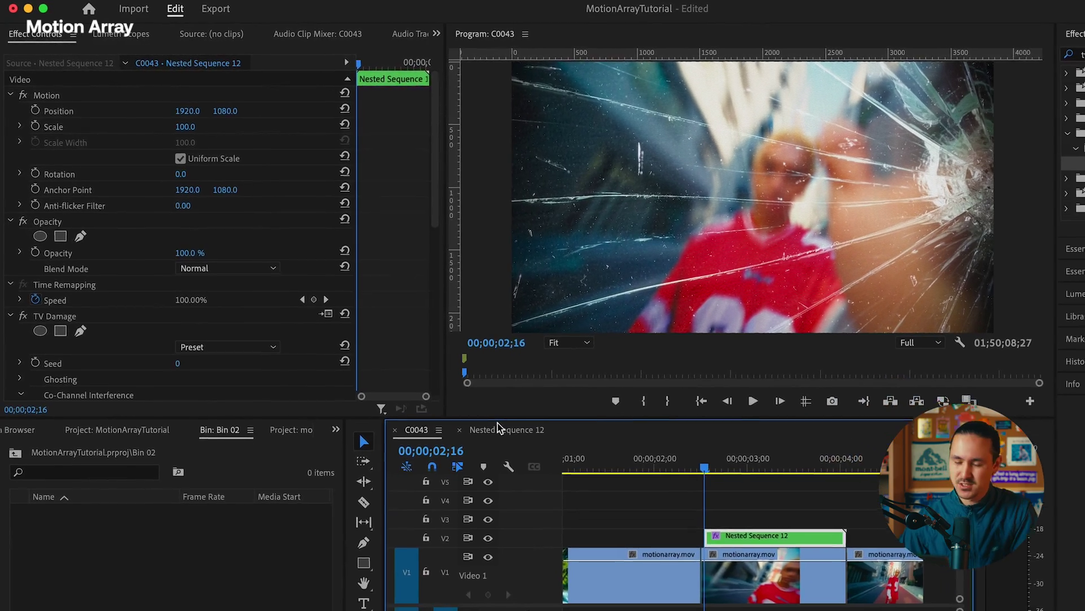
scroll(294, 371, "down", 5)
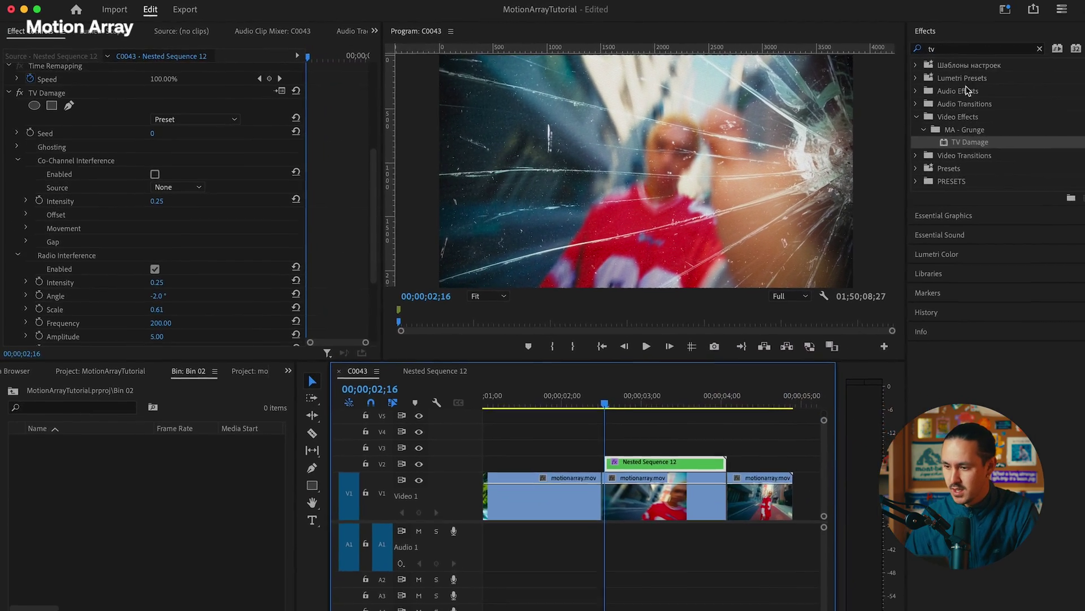
left_click(987, 49)
type("auto")
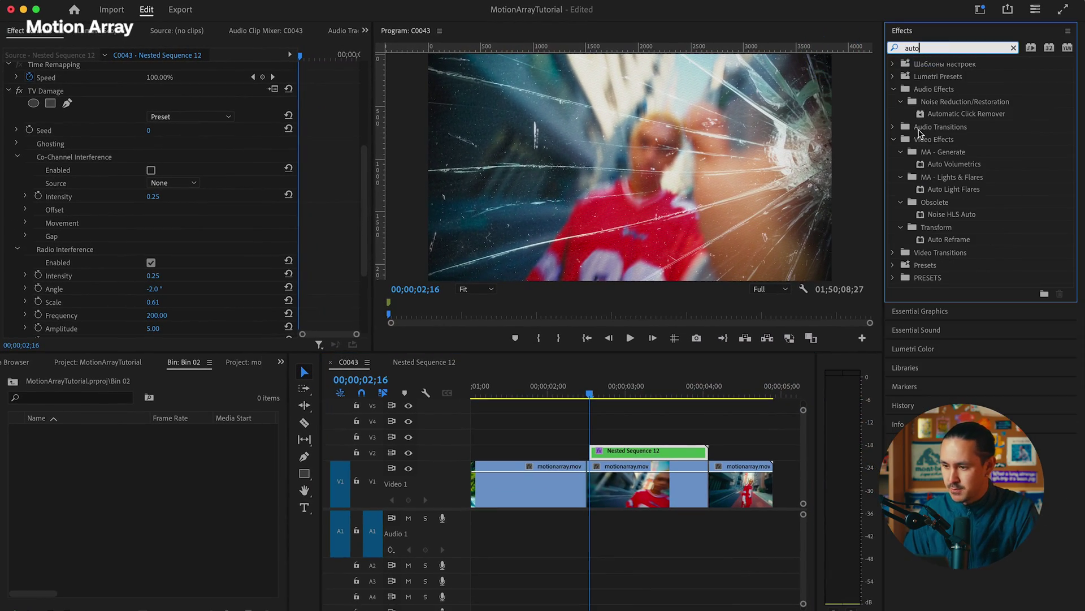
left_click_drag(954, 164, 44, 307)
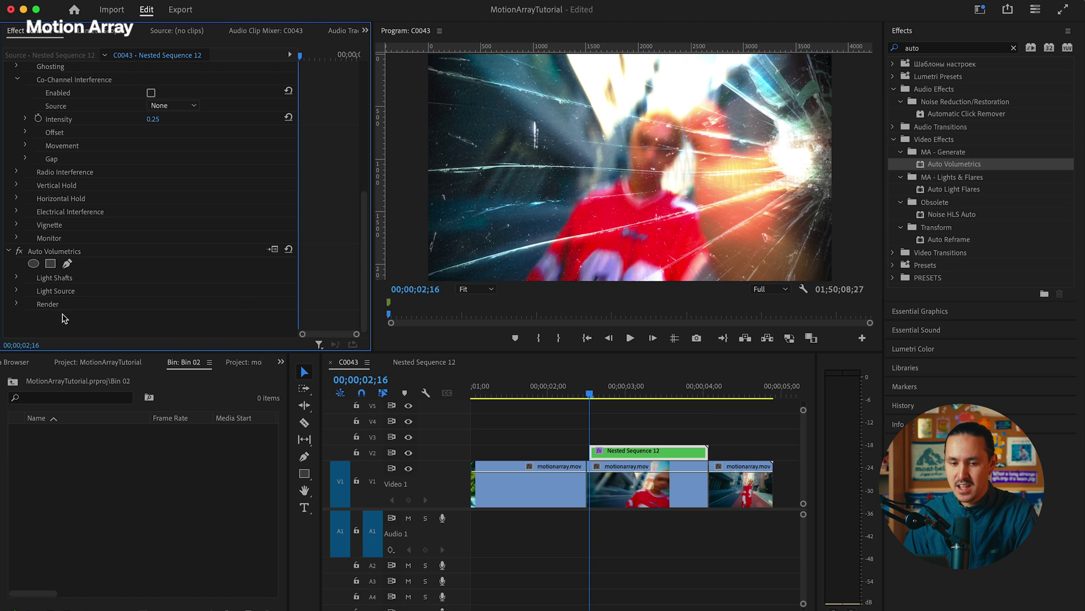
Step: Expand Auto Volumetrics' Light Shafts and Light Source settings, and start keyframing Light Falloff and Distance Scalar at 00;00;02;16
left_click(16, 279)
scroll(170, 271, "down", 1)
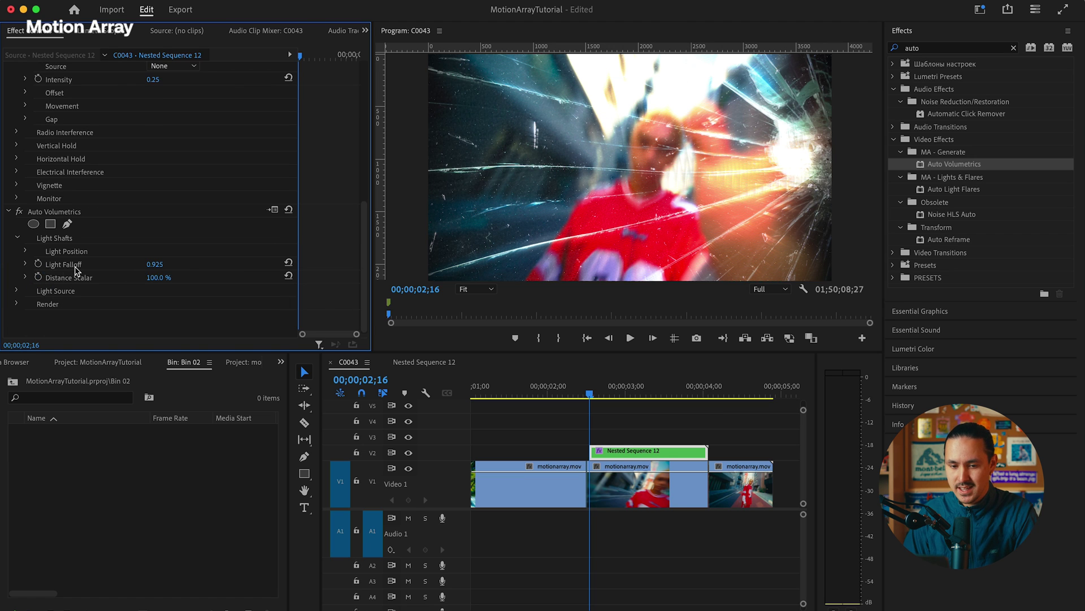
left_click(17, 291)
scroll(195, 291, "down", 1)
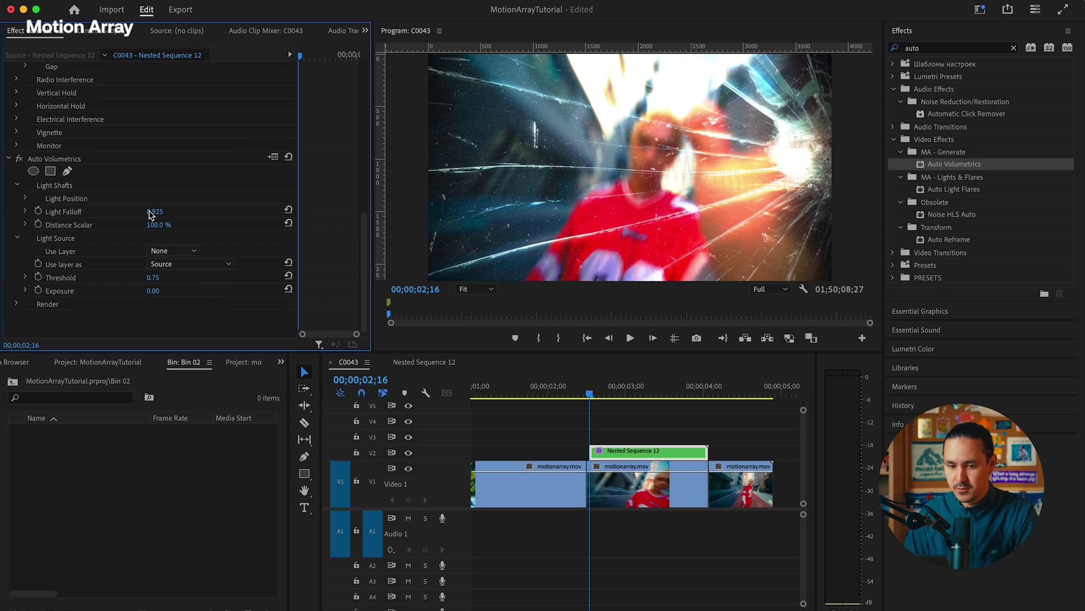
left_click(38, 212)
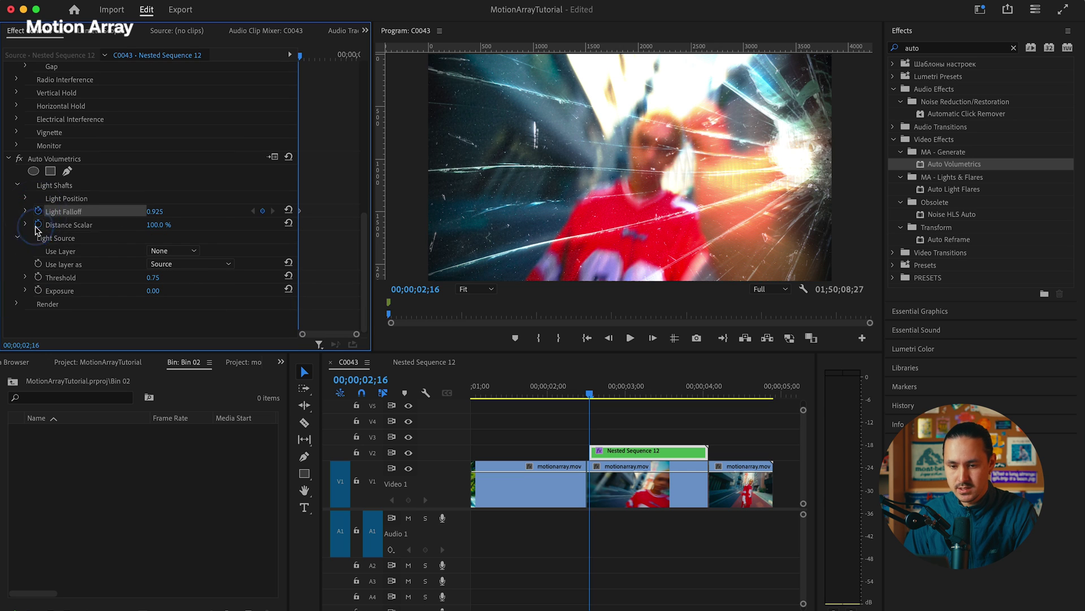
left_click(38, 224)
Step: Add a series of Light Falloff keyframes just after the clip's start, varying the values for a light flicker that ends at 0
key("Right")
key("Right")
key("Right")
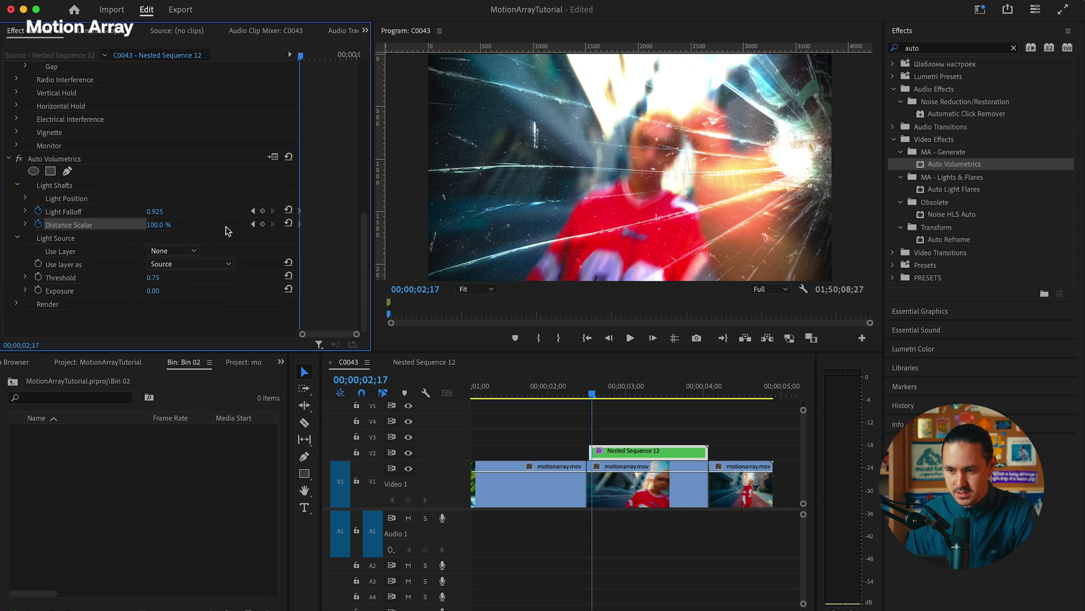
left_click(264, 211)
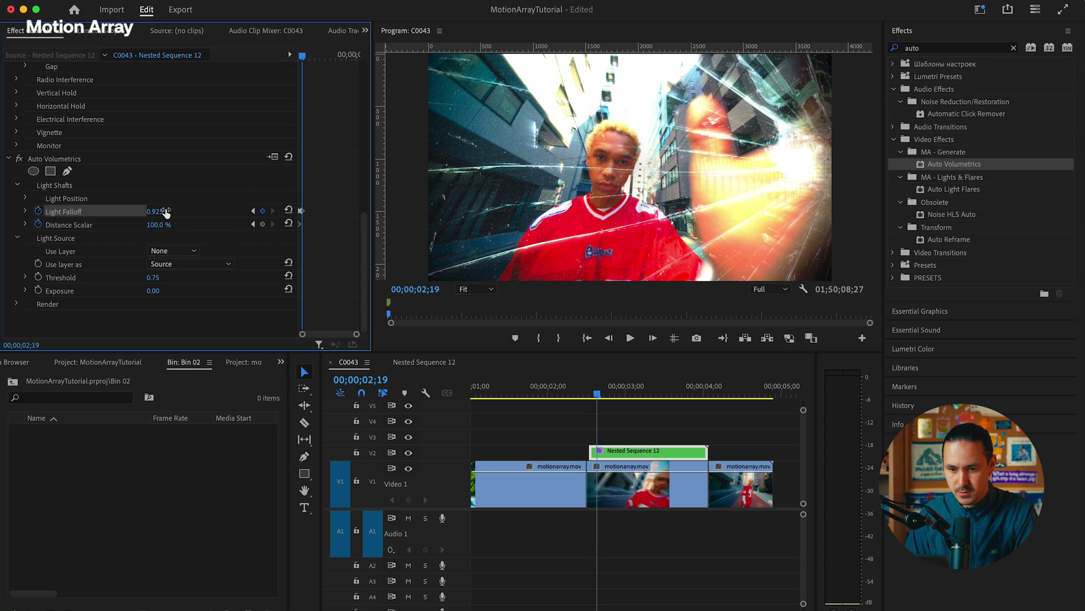
left_click_drag(164, 211, 152, 212)
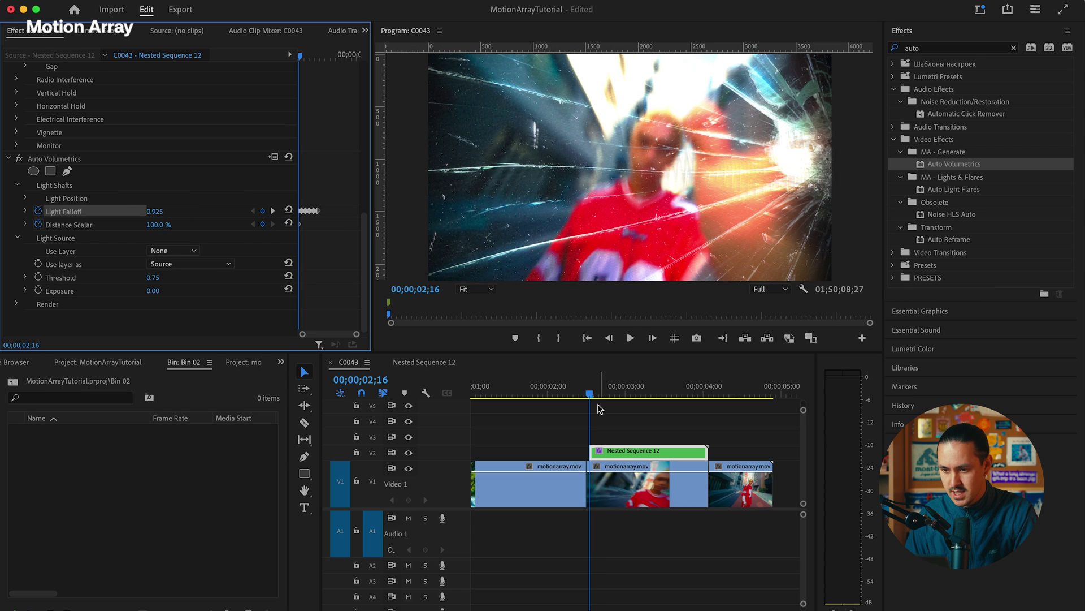
Step: Play back the start of the nested clip to review the animated light shafts
key("space")
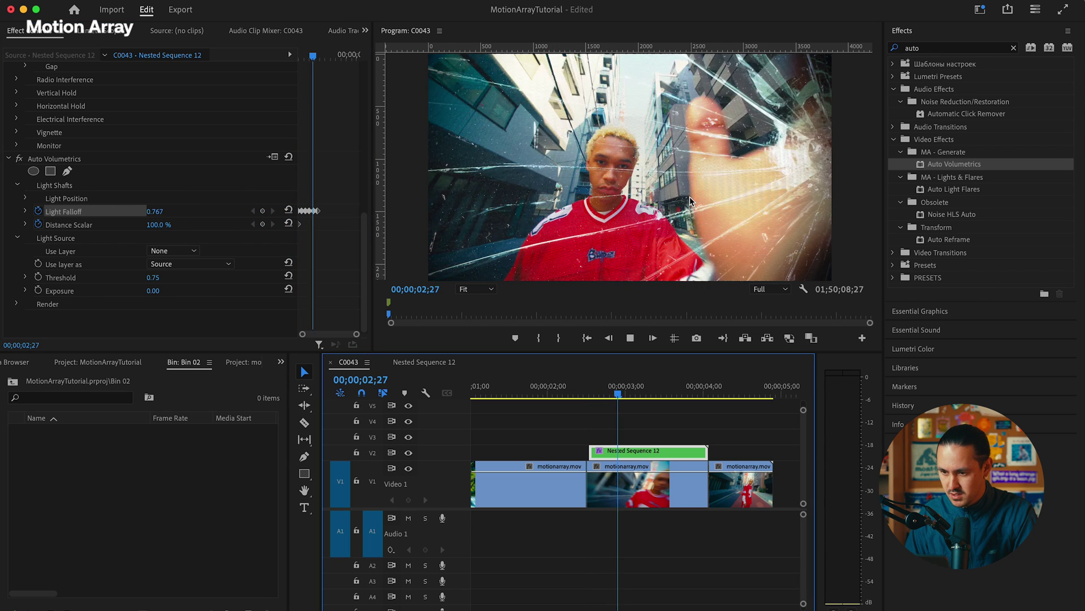
key("space")
left_click(591, 392)
key("space")
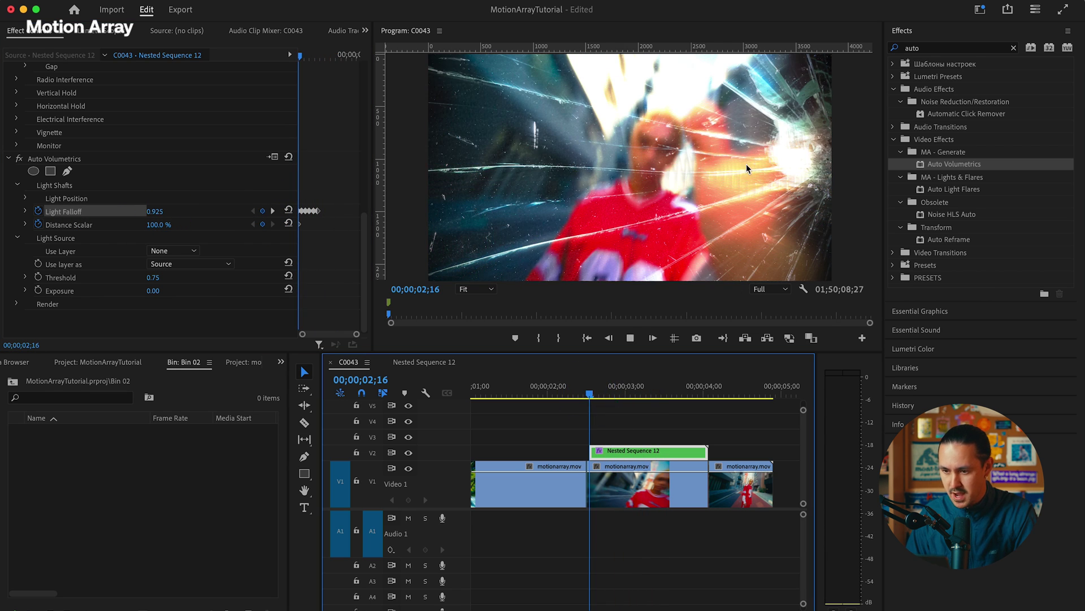
key("space")
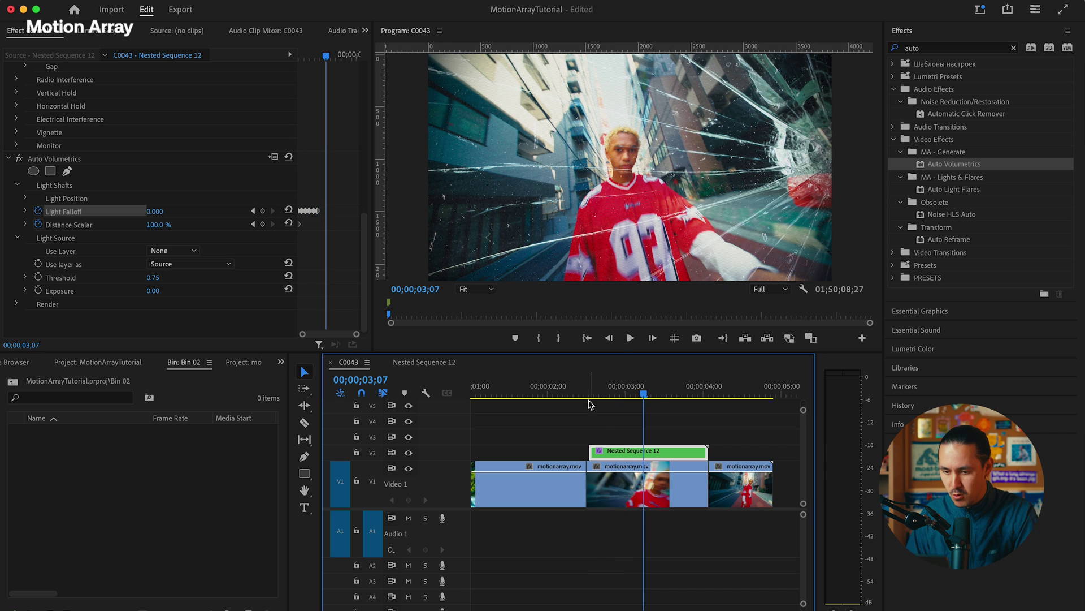
Step: Step frame by frame from 00;00;02;16 to 00;00;03;04 to examine how the light flicker fades out
left_click(586, 391)
key("Right")
scroll(591, 450, "up", 3)
scroll(632, 444, "right", 1)
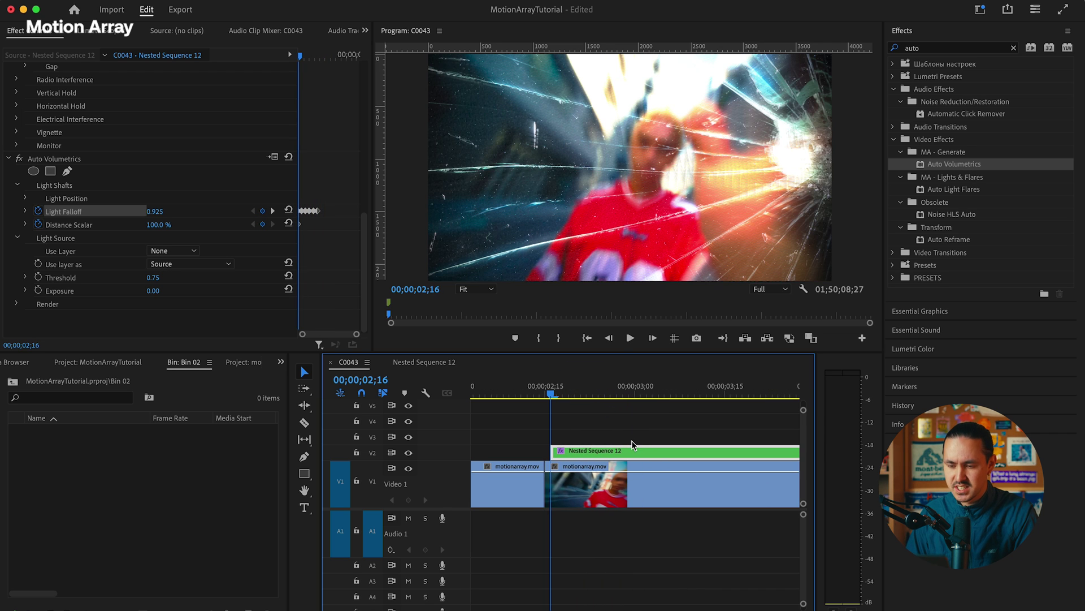
key("minus")
key("minus")
key("Right")
key("Right")
key("Right")
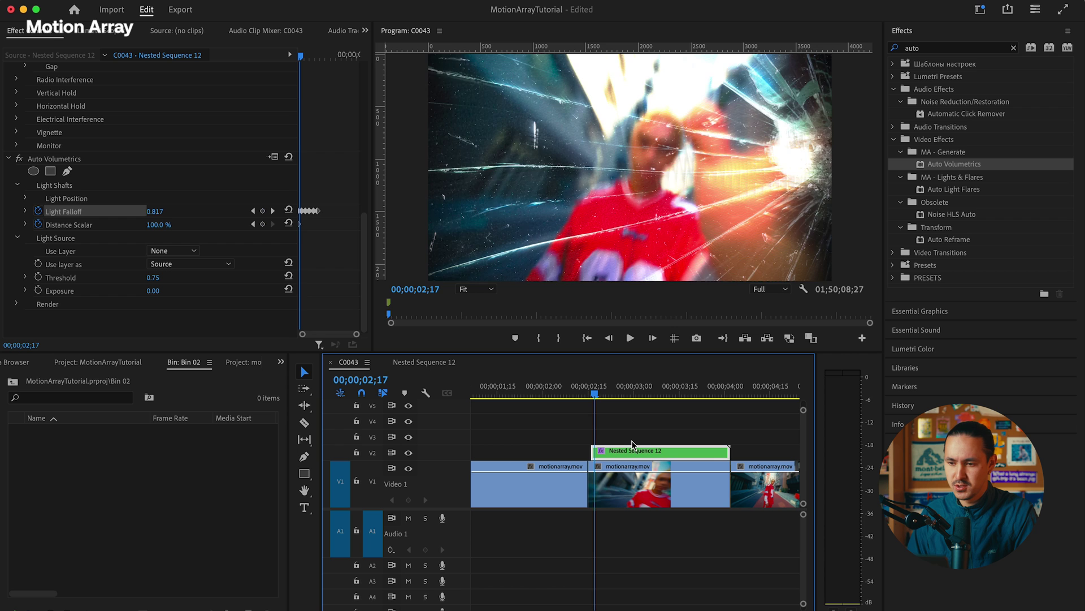
key("Right")
key("Right")
key("Right")
key("Right")
key("Right")
key("Right")
key("Right")
key("Right")
key("Right")
key("Right")
key("Right")
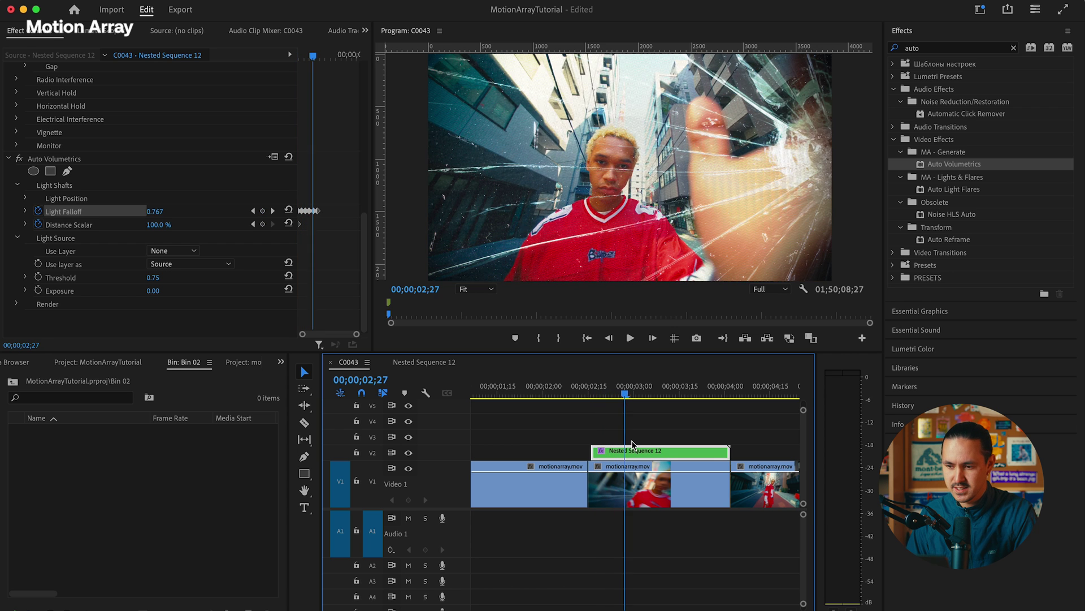
key("Right")
key("Right")
key("Right")
key("Right")
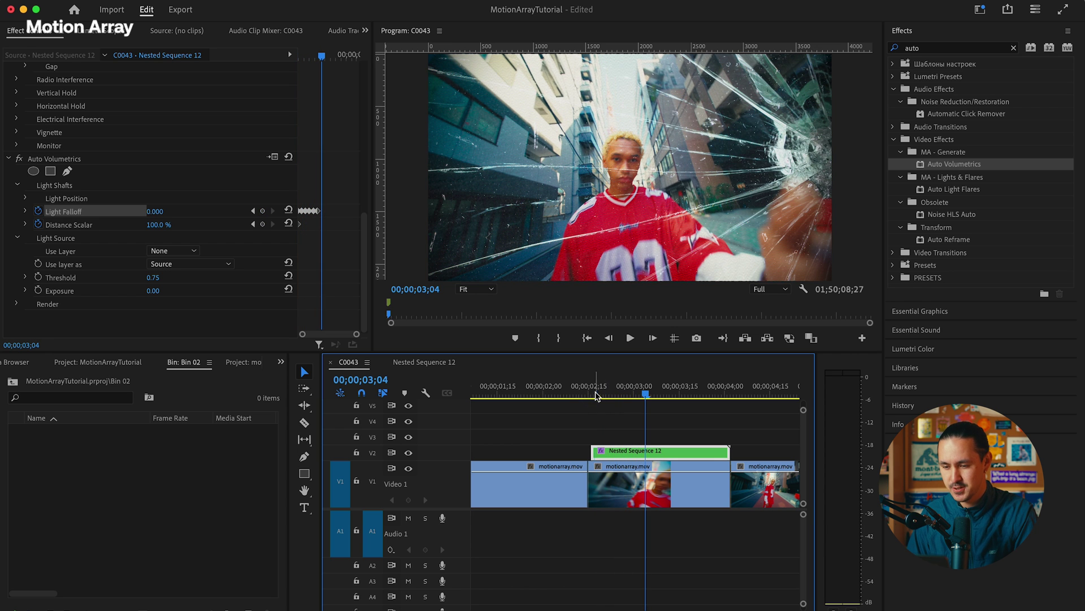
Step: Return to 00;00;02;16, search the effects for "chromatic ab", and apply VR Chromatic Aberrations to the nested clip
left_click(596, 392)
key("equal")
key("equal")
key("Left")
left_click(951, 47)
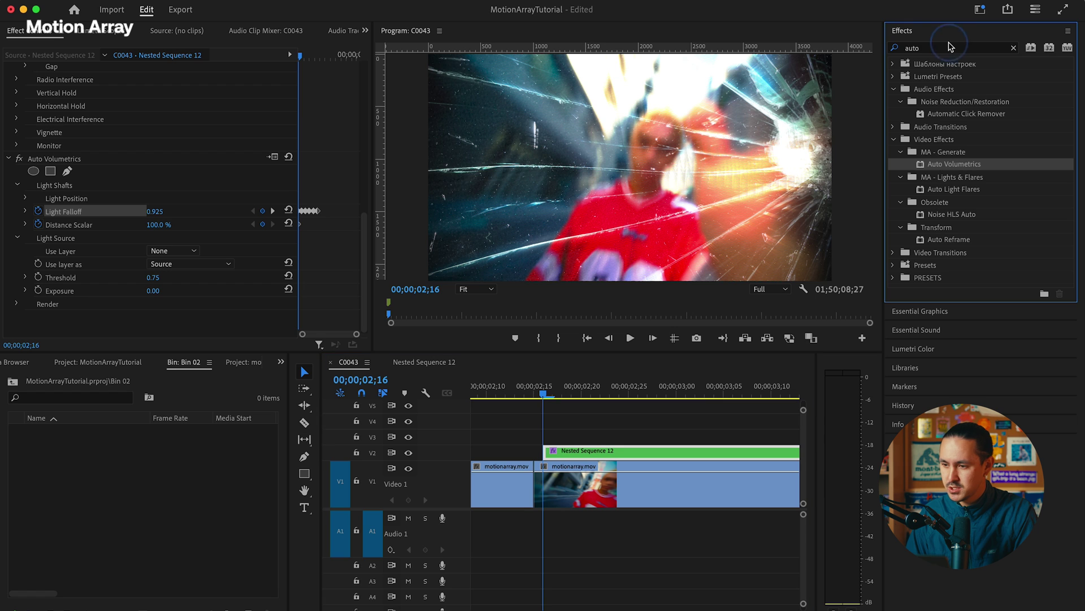
key("BackSpace")
type("c")
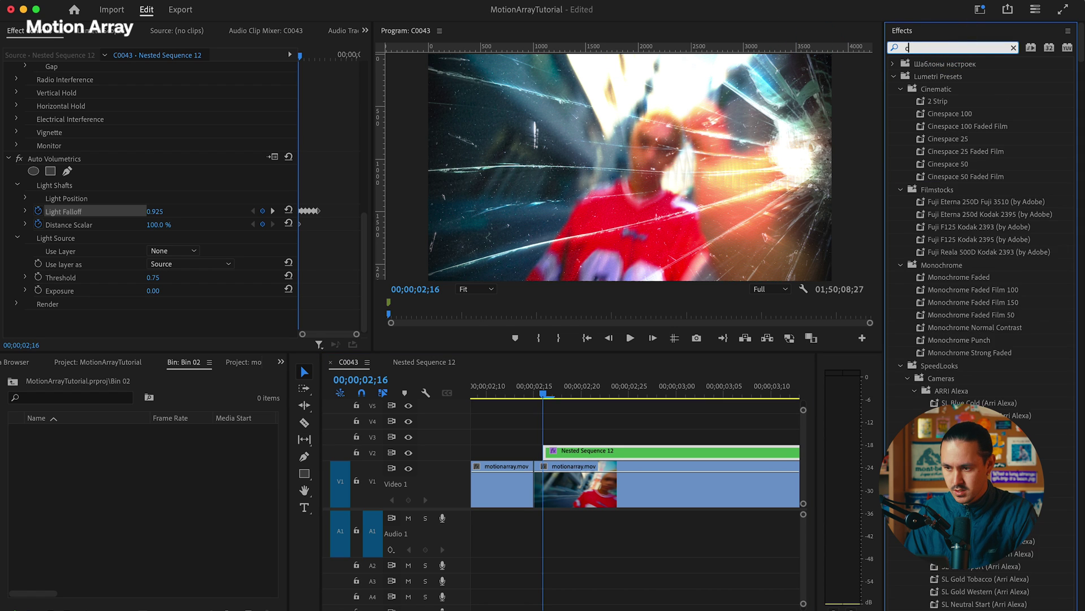
type("hromatic ab")
left_click_drag(968, 139, 321, 297)
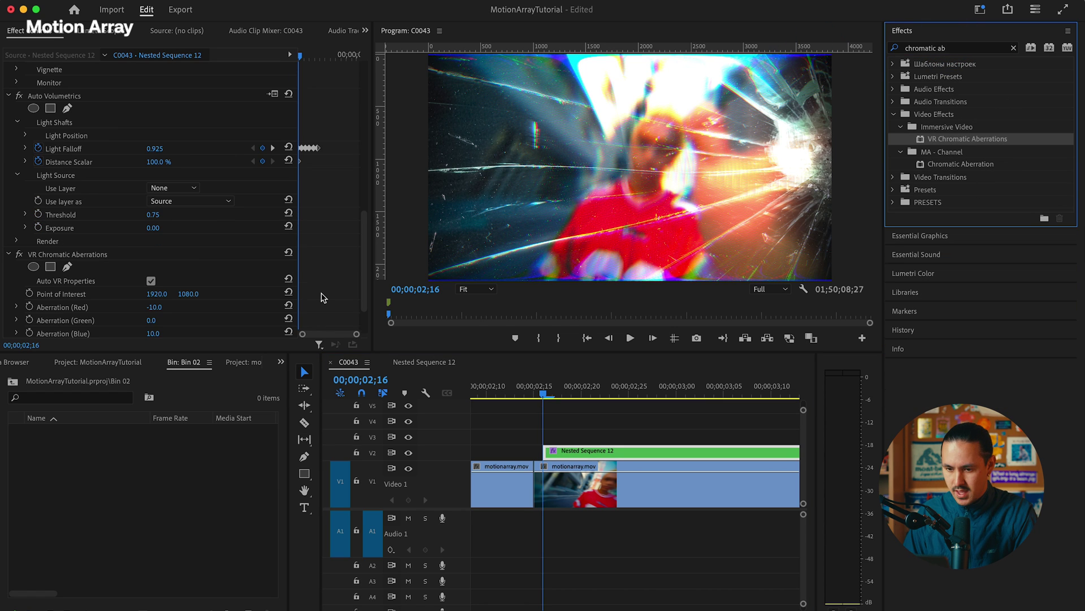
Step: Set VR Chromatic Aberrations to Red -3.0, Blue 12.0 and Falloff Distance 39.0, and play back the result
scroll(327, 280, "down", 2)
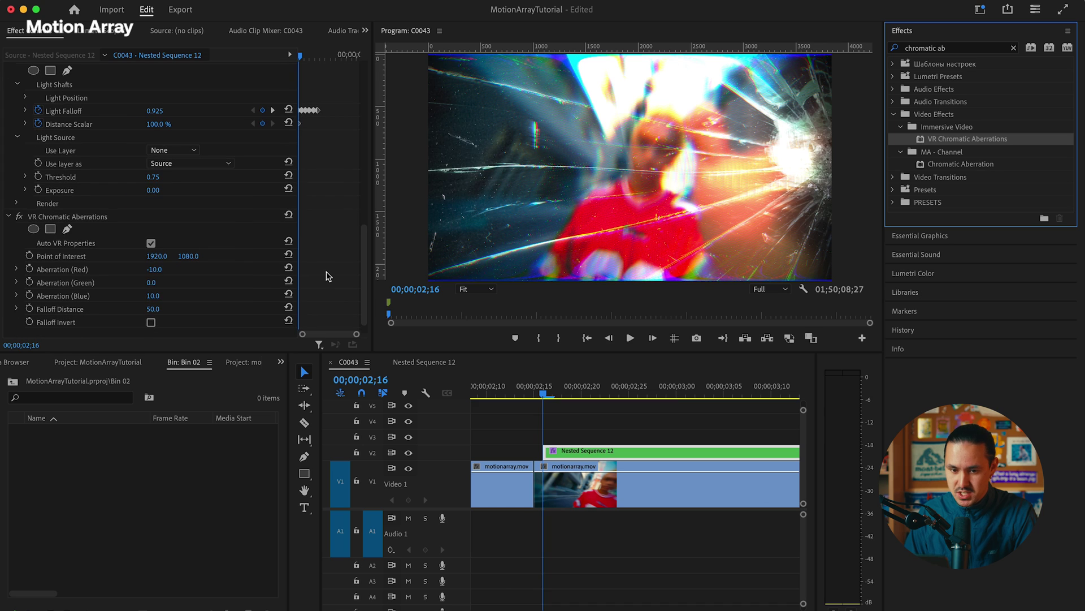
scroll(327, 277, "down", 1)
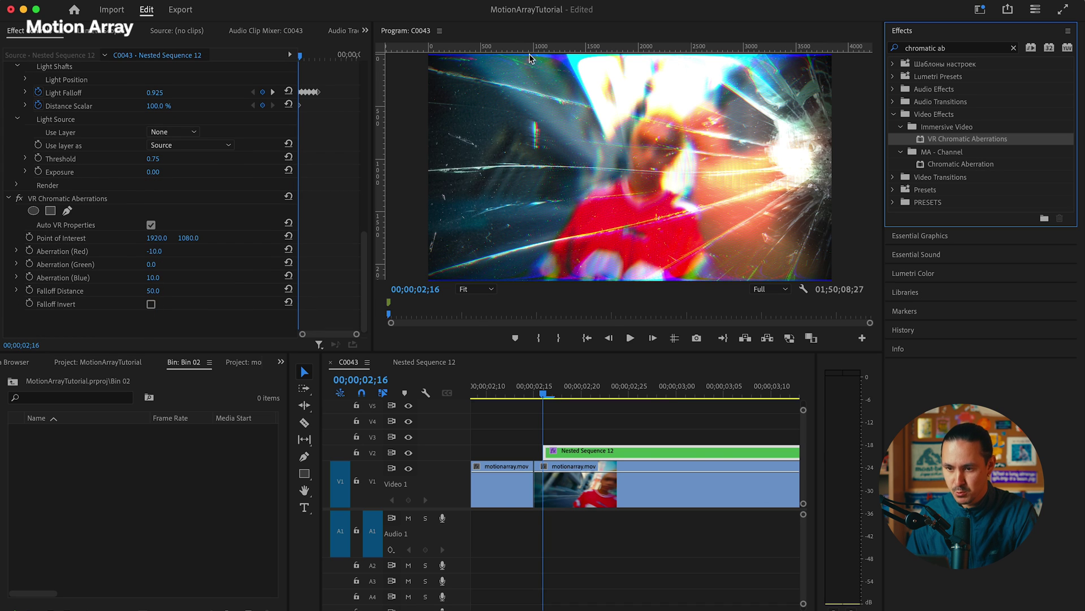
scroll(590, 447, "down", 3)
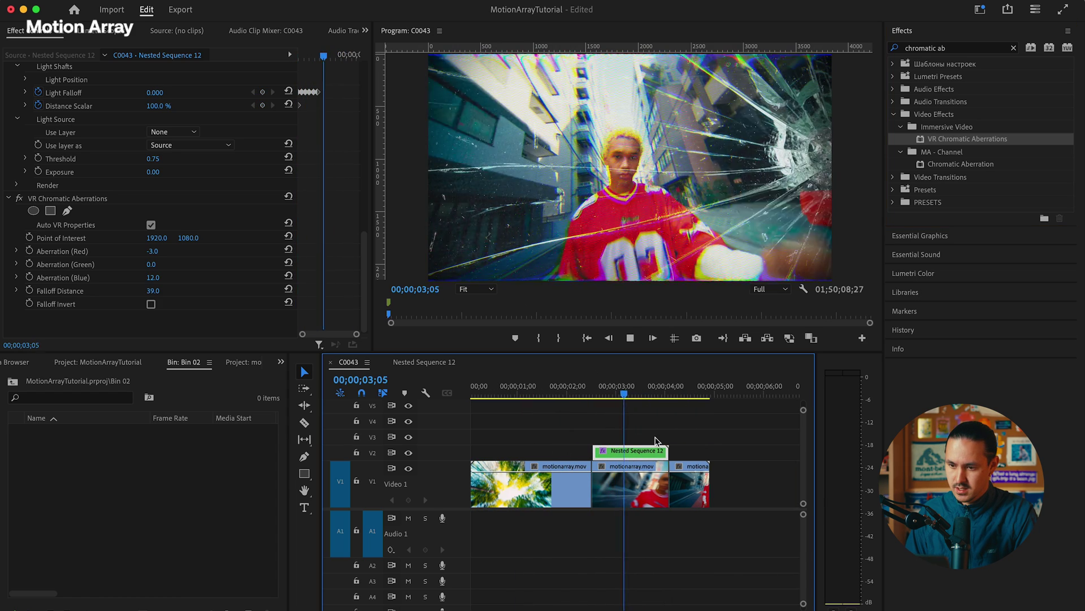
key("space")
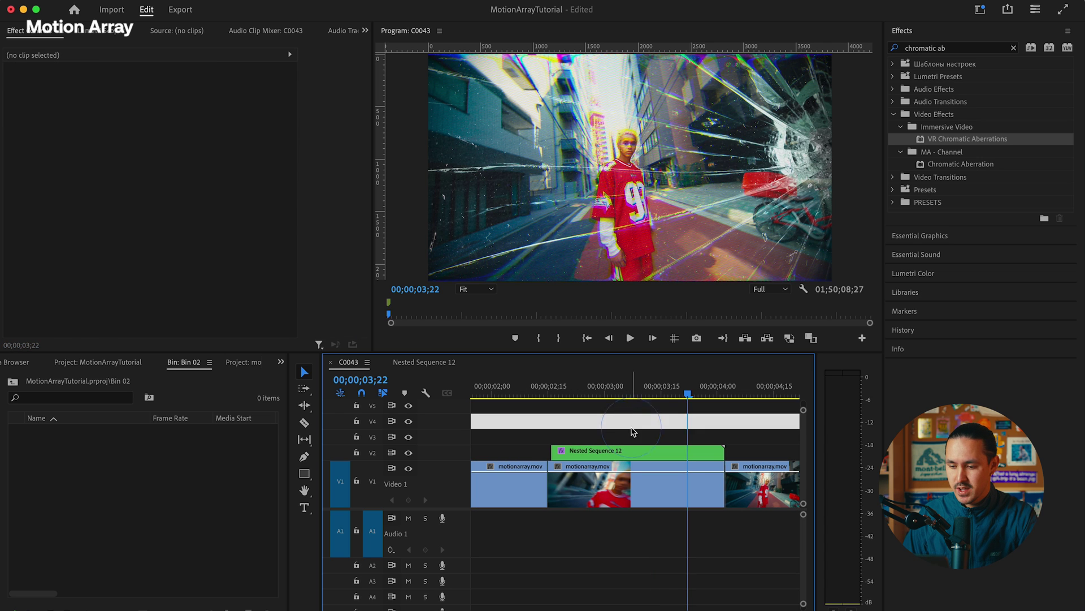
Step: Nest the V2 clip with its effects again under the default name, and place the playhead at its start, 00;00;02;16
left_click(633, 451)
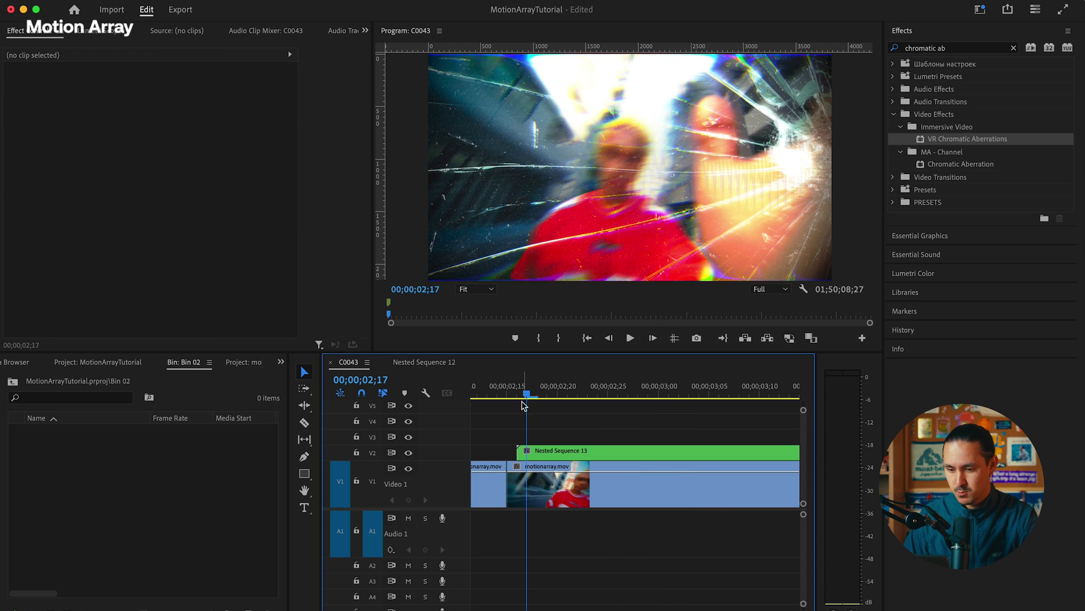
left_click_drag(524, 406, 515, 406)
scroll(547, 450, "down", 4)
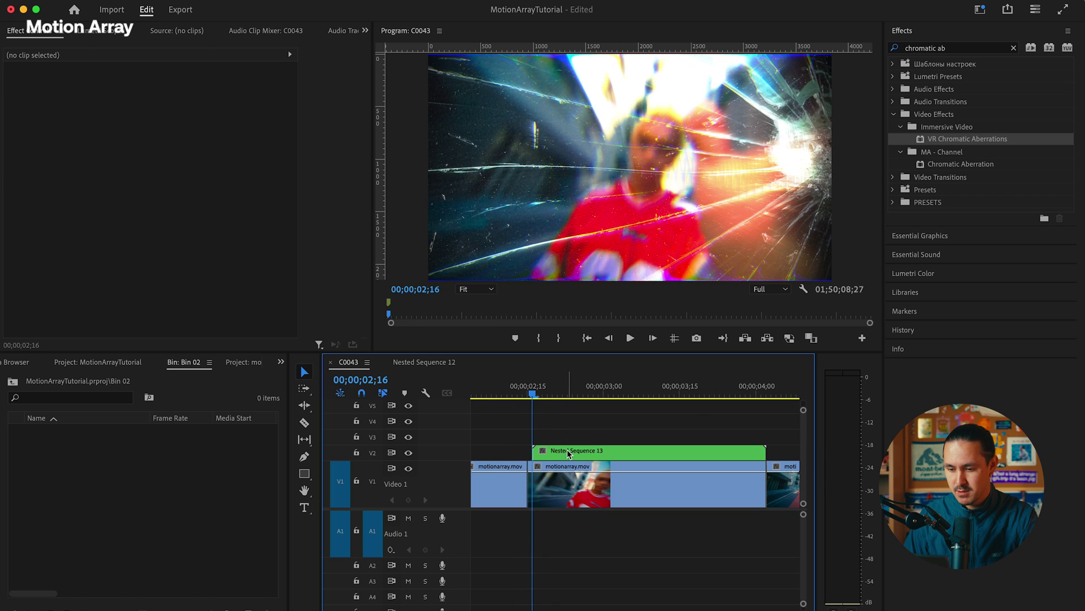
Step: Play back the nested clip on V2 from its start to about 00;00;02;24 to judge where the impact ends
left_click(568, 453)
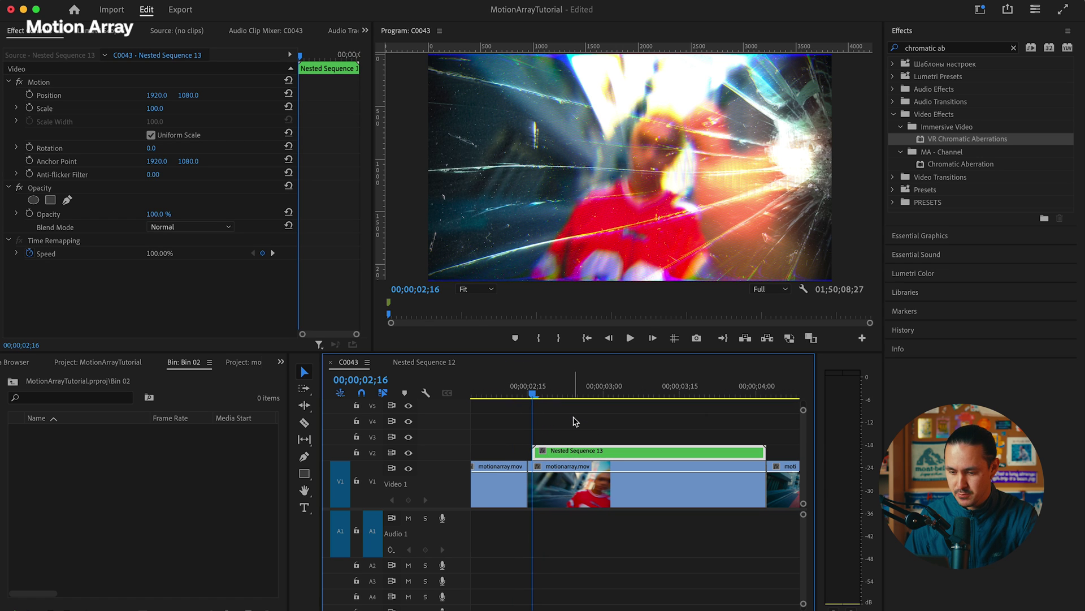
key("space")
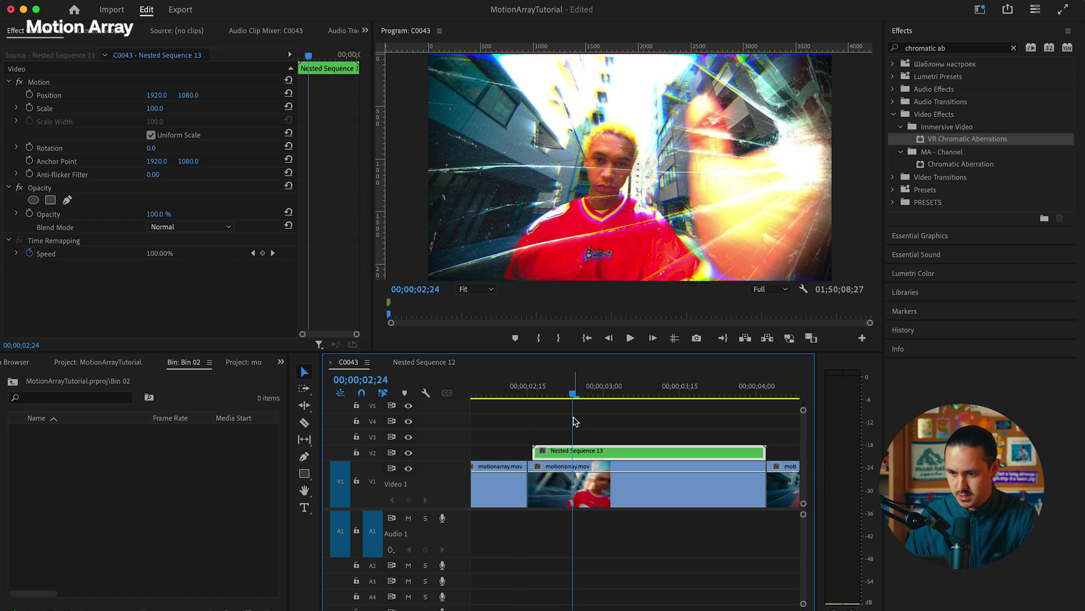
key("space")
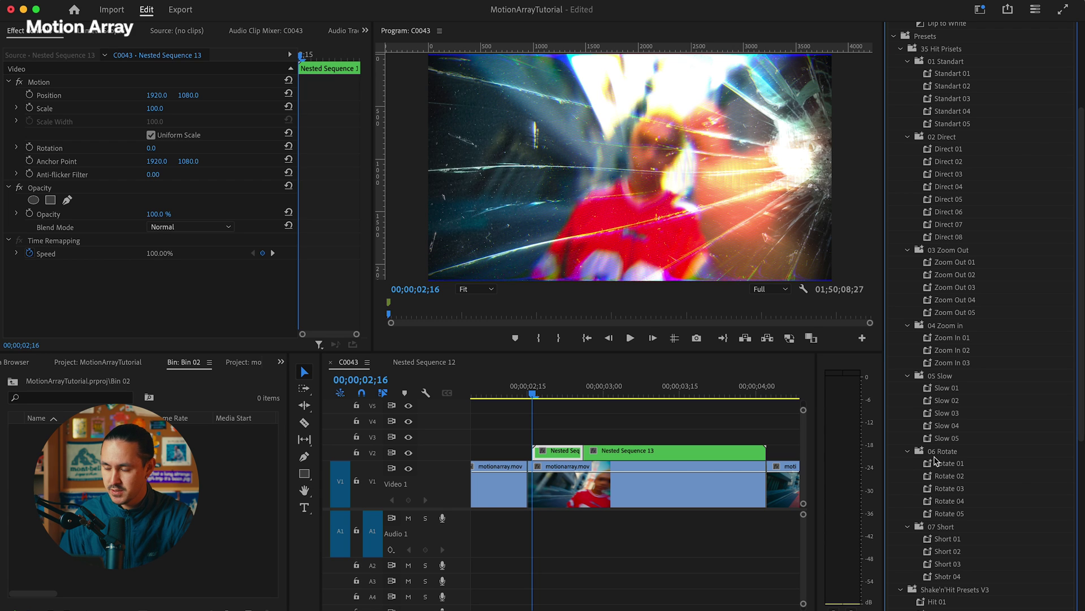
Step: Apply the Shotr 04 preset from 07 Short to the short first part of the split nested clip and play back the result
left_click(955, 576)
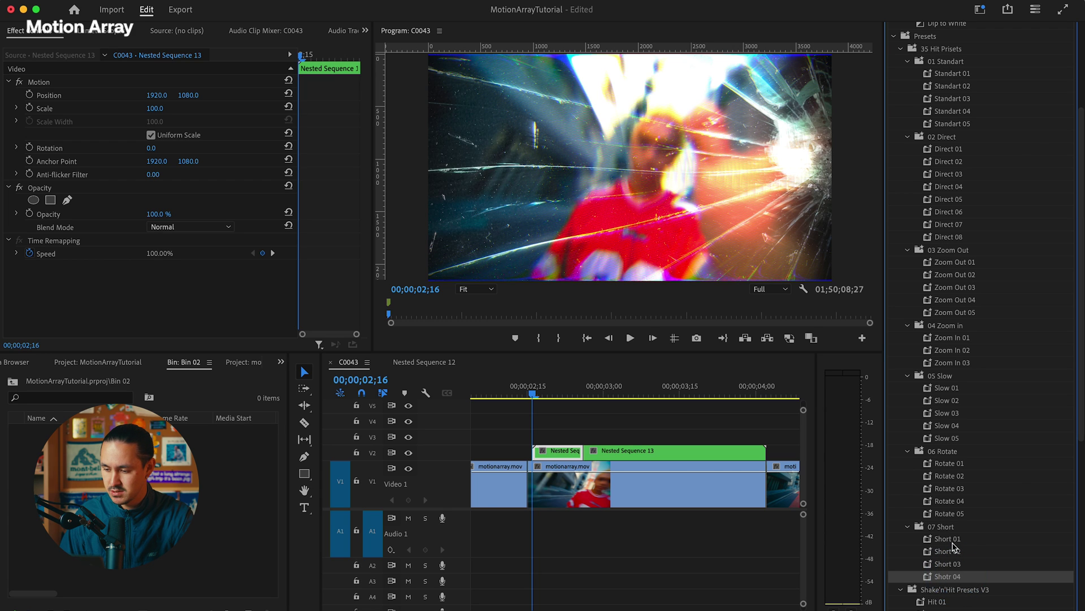
left_click_drag(951, 578, 577, 449)
left_click(568, 424)
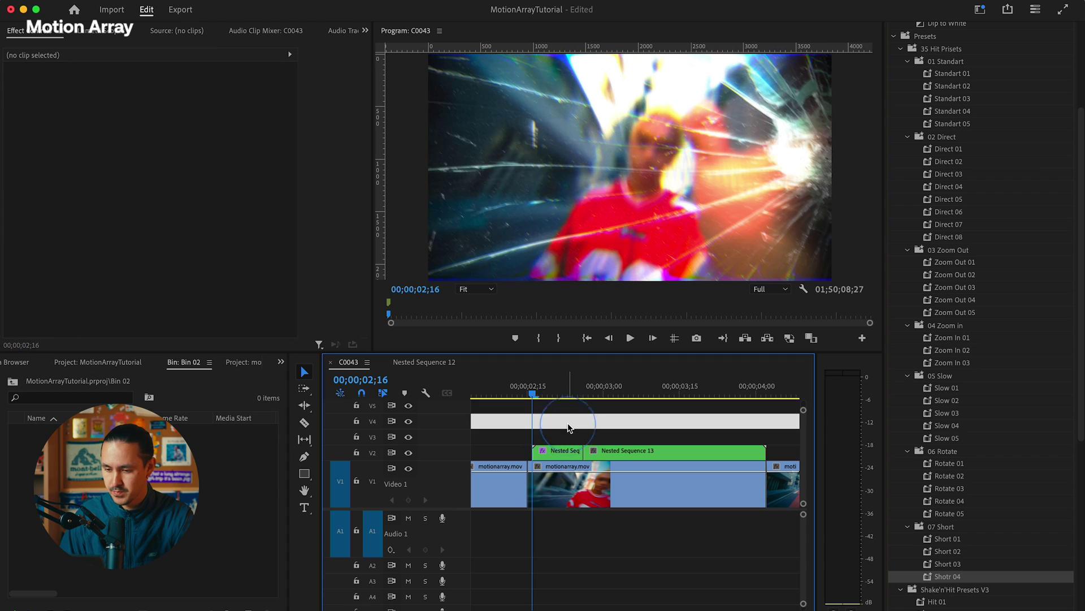
key("space")
key("minus")
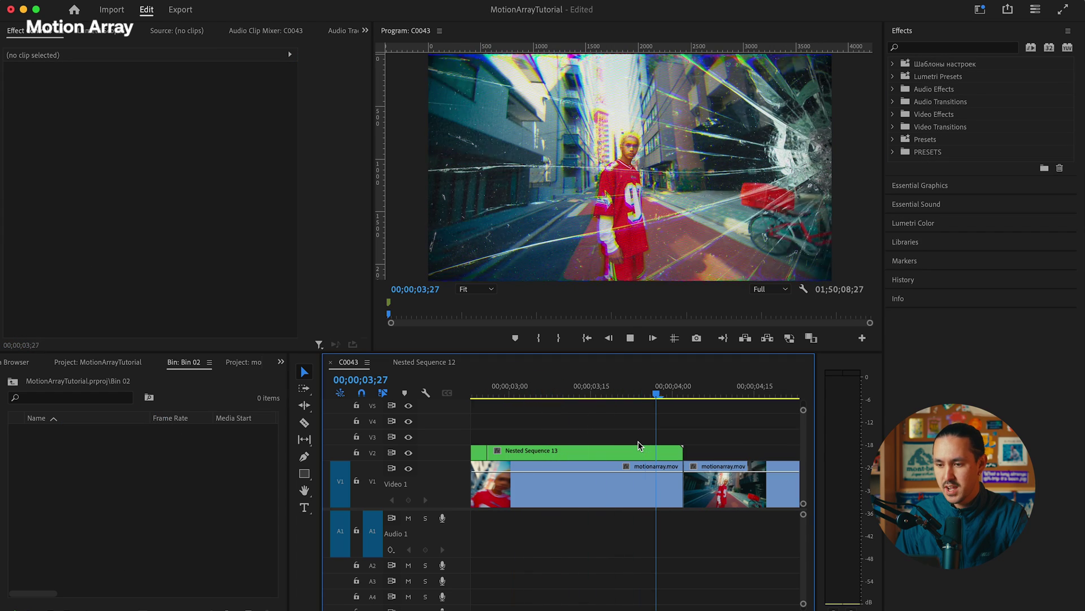
key("space")
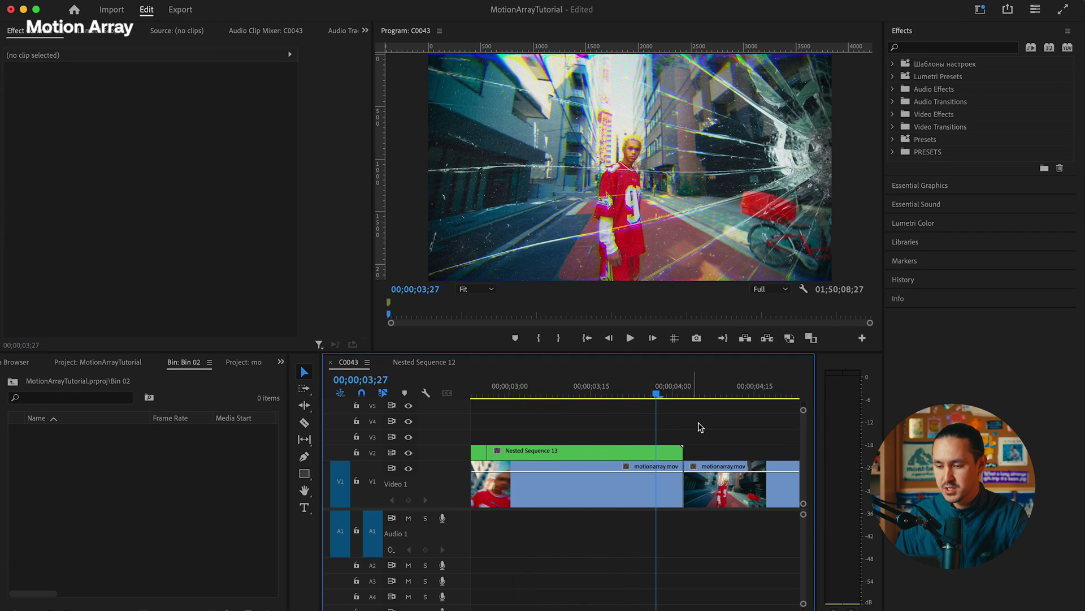
Step: Add a 6-frame Cross Dissolve at the end of the nested clip on V2
mouse_move(639, 390)
left_mouse_down()
mouse_move(690, 388)
mouse_move(685, 398)
mouse_move(651, 394)
left_mouse_up()
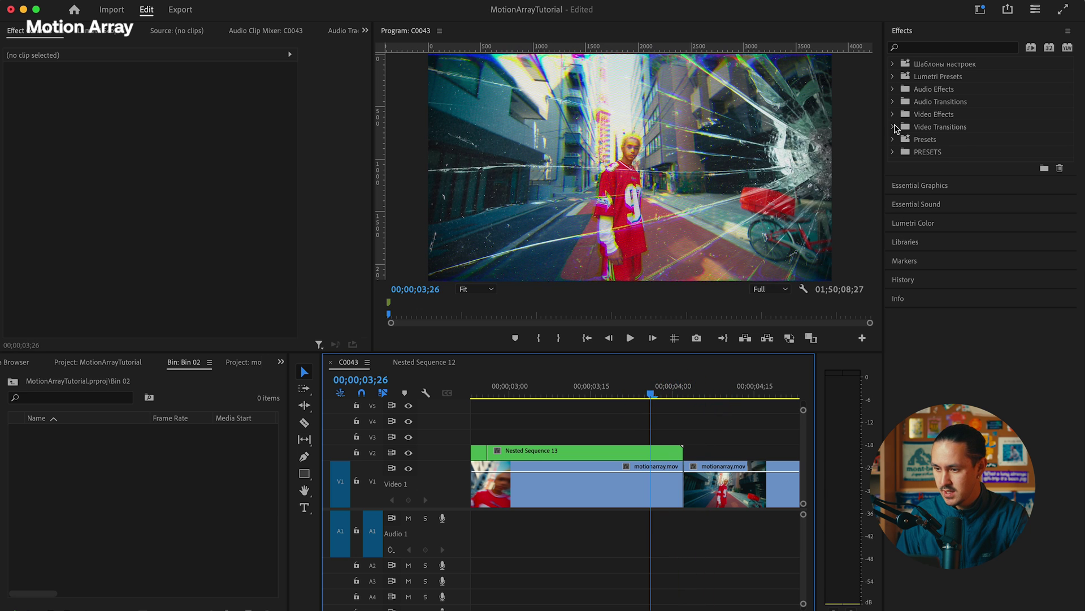
left_click(894, 126)
left_click(901, 139)
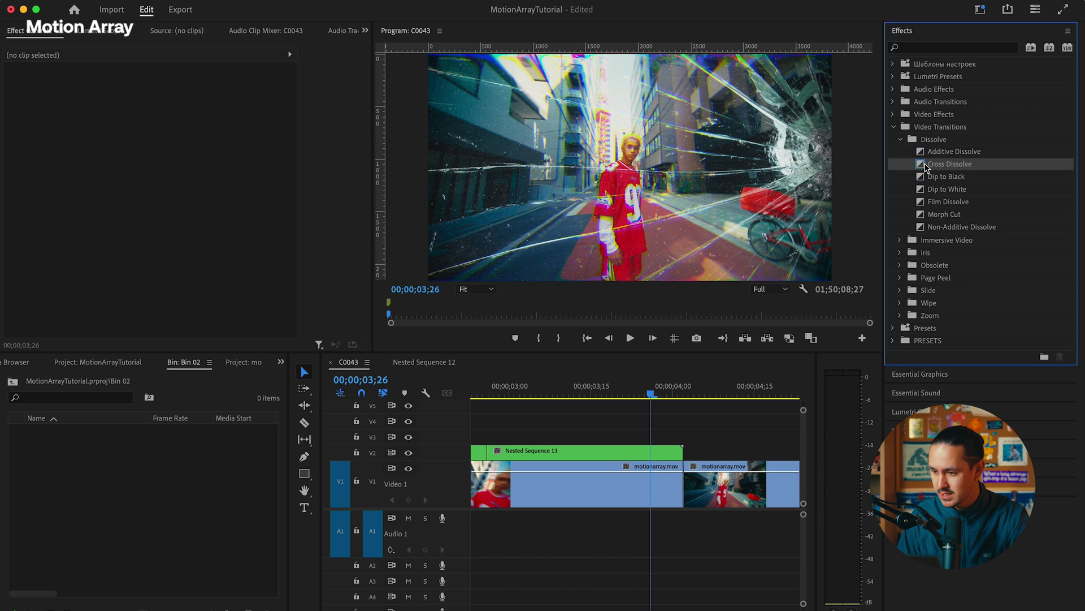
left_click_drag(925, 164, 680, 450)
left_click_drag(550, 452, 673, 449)
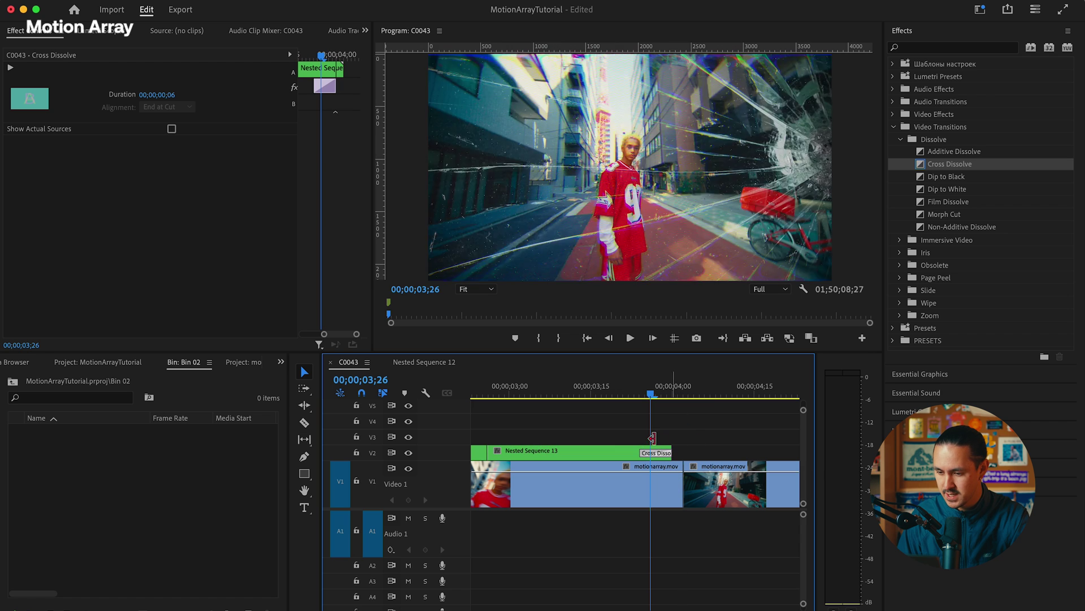
Step: Lengthen the Cross Dissolve at the end of the nested clip to 00;00;00;13 and play back the fade-out
left_click(613, 394)
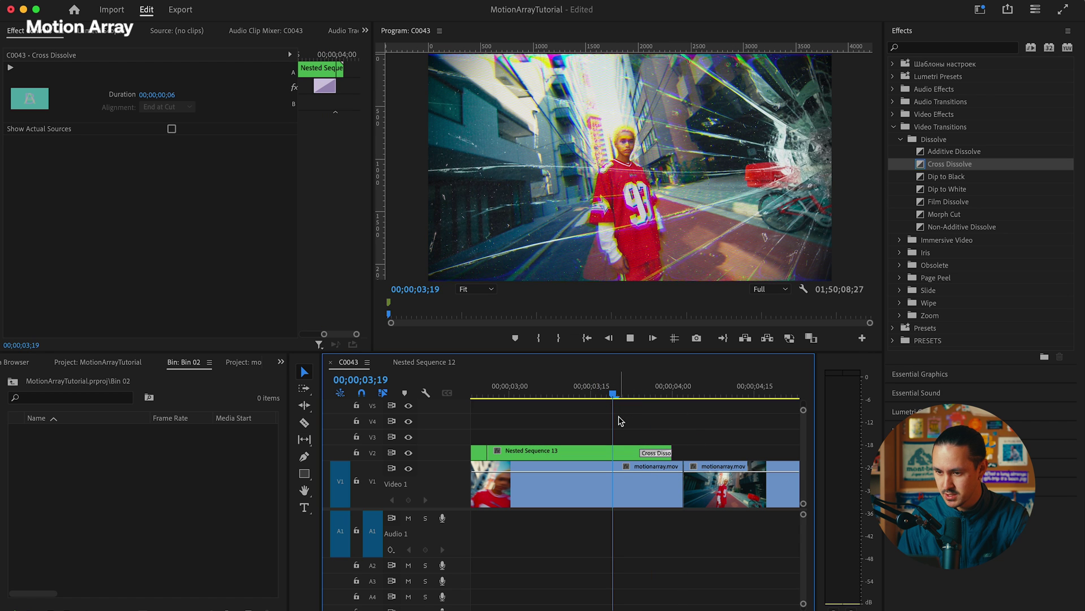
scroll(620, 421, "down", 3)
key("space")
left_click_drag(650, 446, 582, 454)
scroll(657, 446, "up", 3)
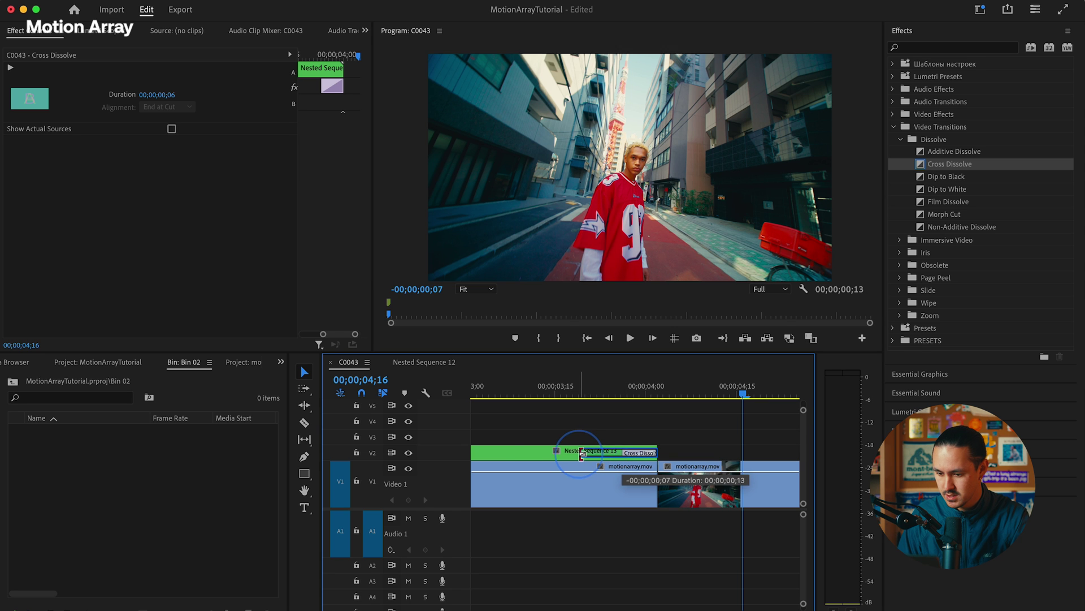
scroll(582, 450, "down", 1)
left_click(572, 395)
scroll(589, 475, "down", 3)
key("space")
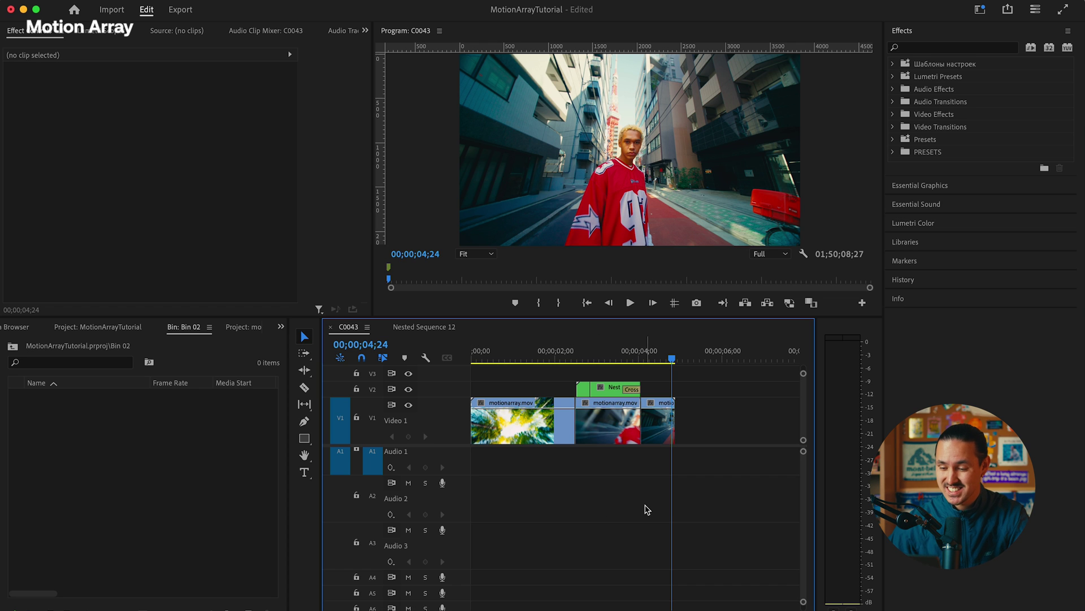
Step: Return to the sequence start and examine the sound effects on A7 to A14, especially those ending at the impact cut on A7 and A8
scroll(754, 478, "down", 5)
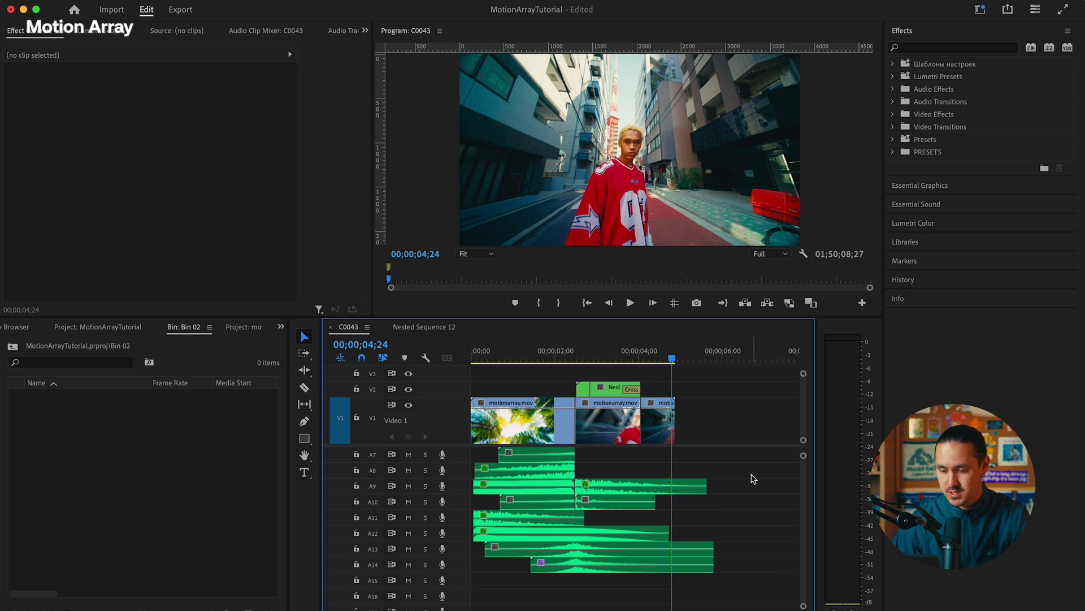
left_click_drag(686, 358, 456, 361)
key("=")
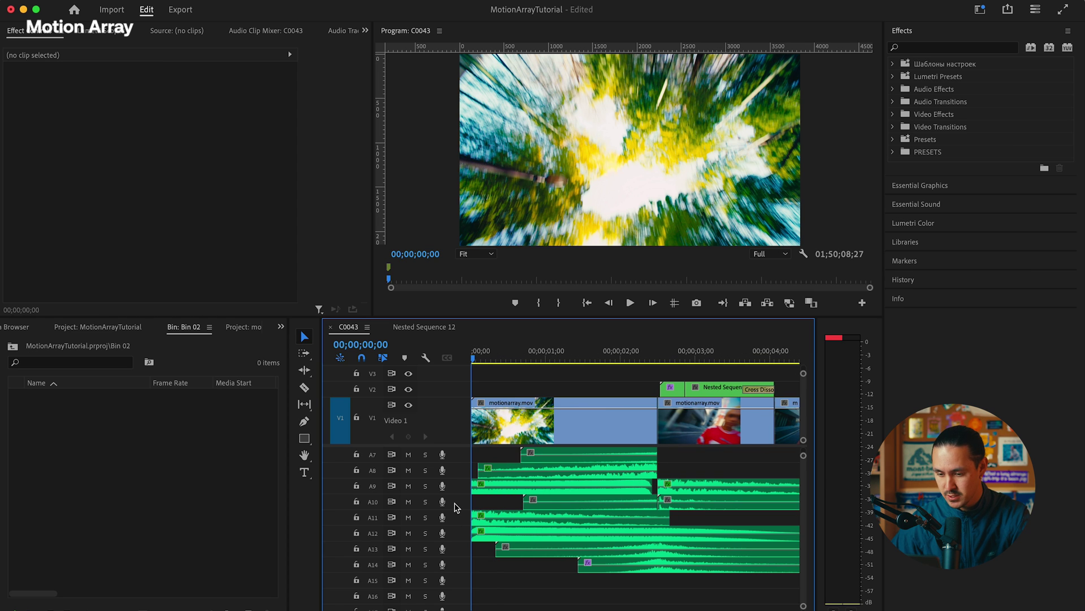
scroll(455, 507, "up", 3)
key("-")
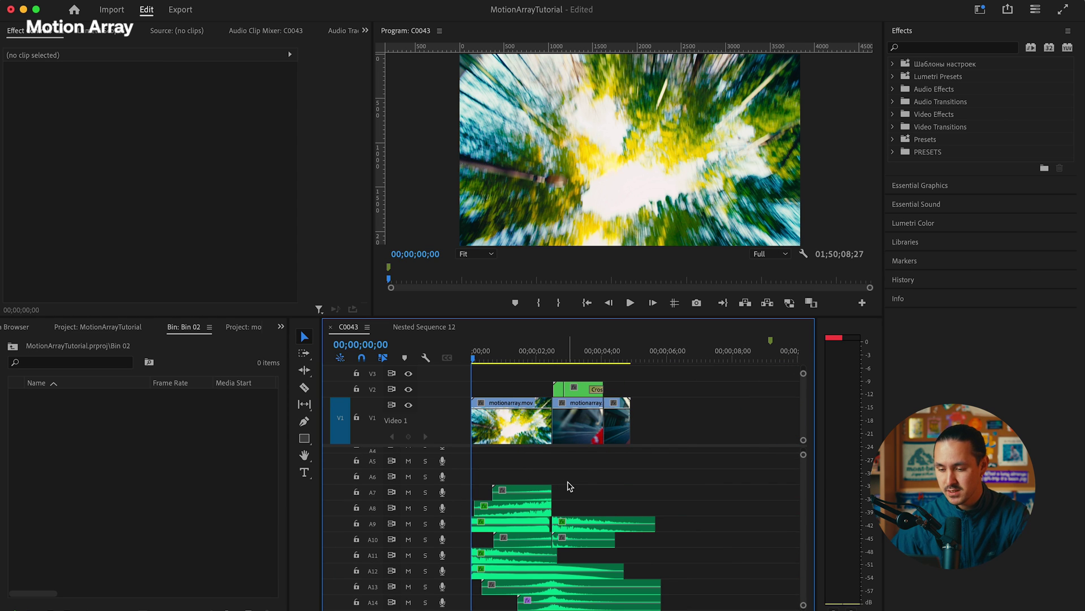
scroll(553, 475, "up", 5)
scroll(552, 484, "left", 2)
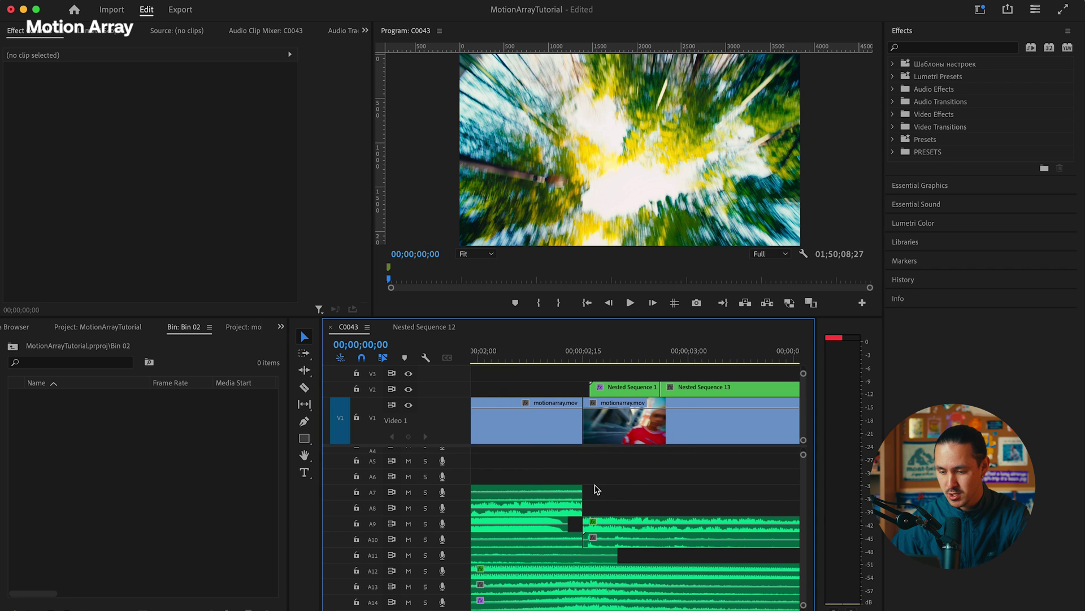
left_click_drag(596, 485, 571, 508)
scroll(602, 508, "down", 2)
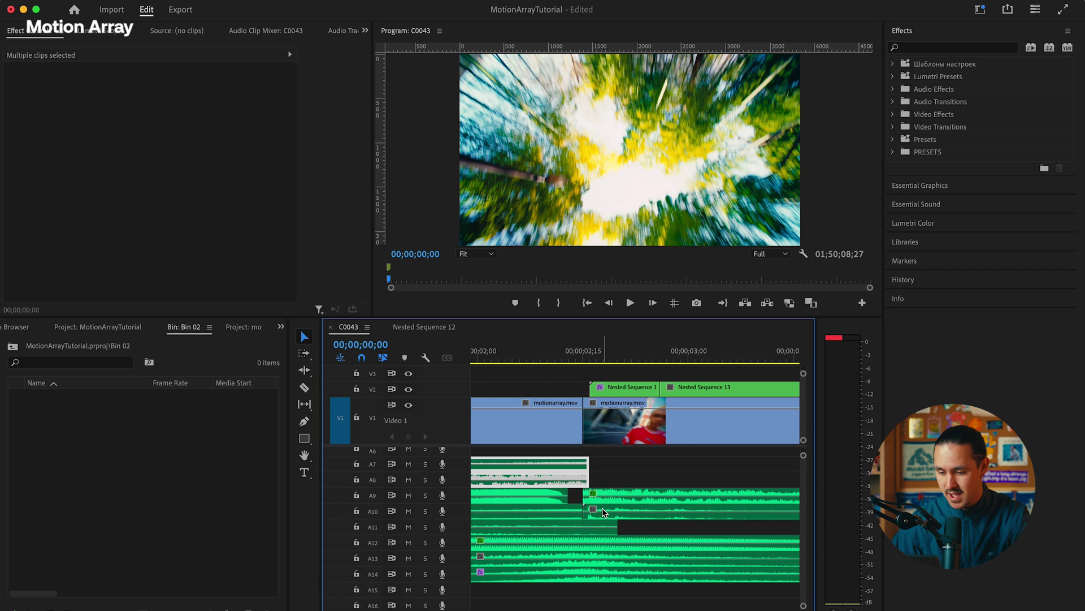
scroll(640, 556, "down", 2)
left_click(648, 481)
scroll(648, 480, "down", 2)
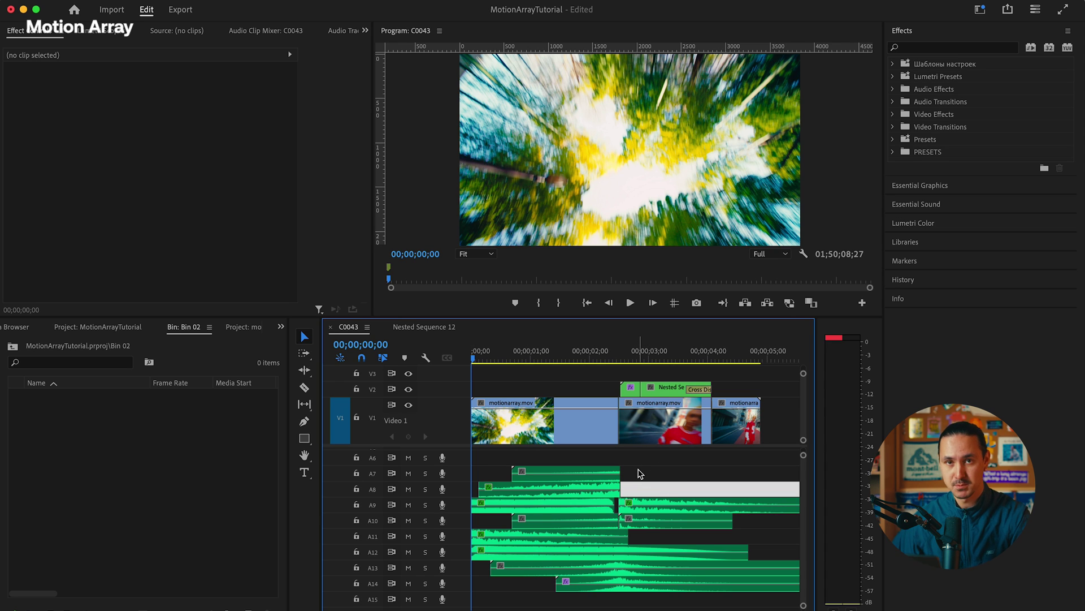
Step: Examine the sound-effect clips on A9 to A14 that surround the impact and continue past the cut
scroll(628, 474, "up", 4)
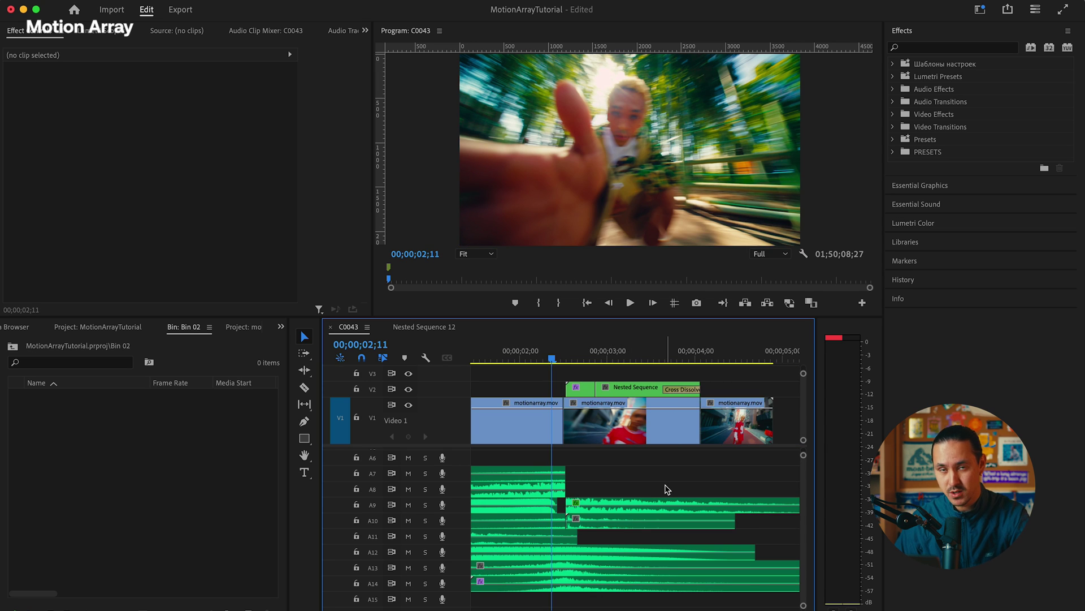
scroll(763, 539, "down", 2)
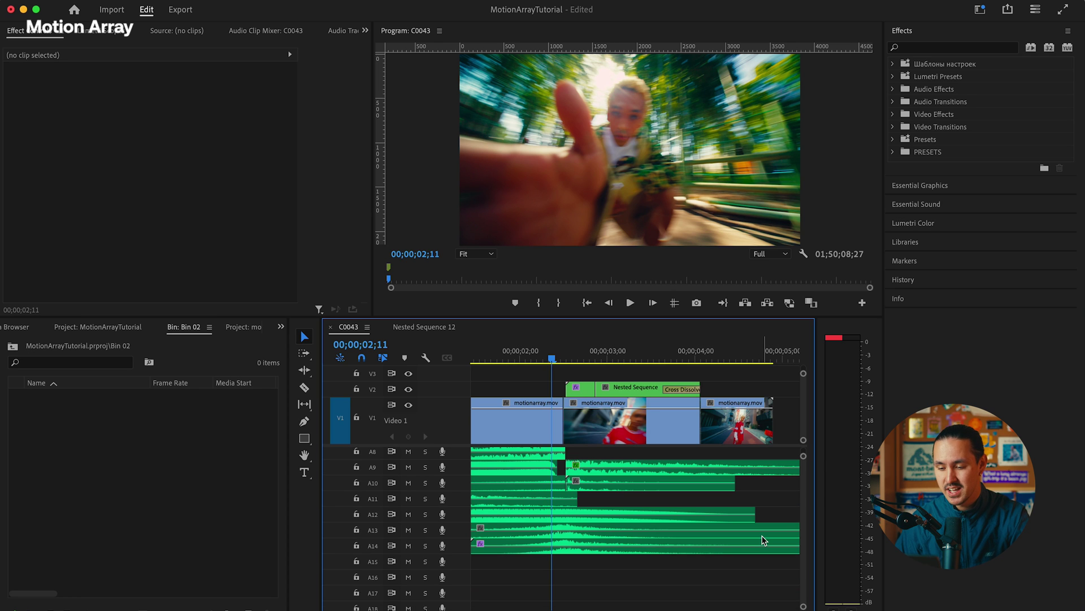
scroll(652, 600, "down", 4)
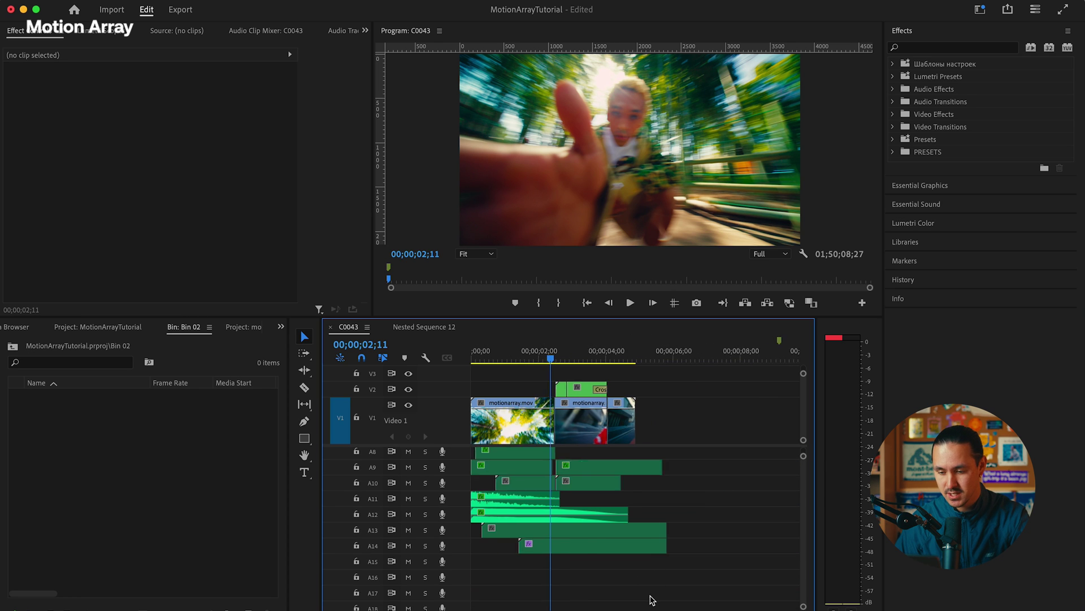
scroll(531, 581, "up", 2)
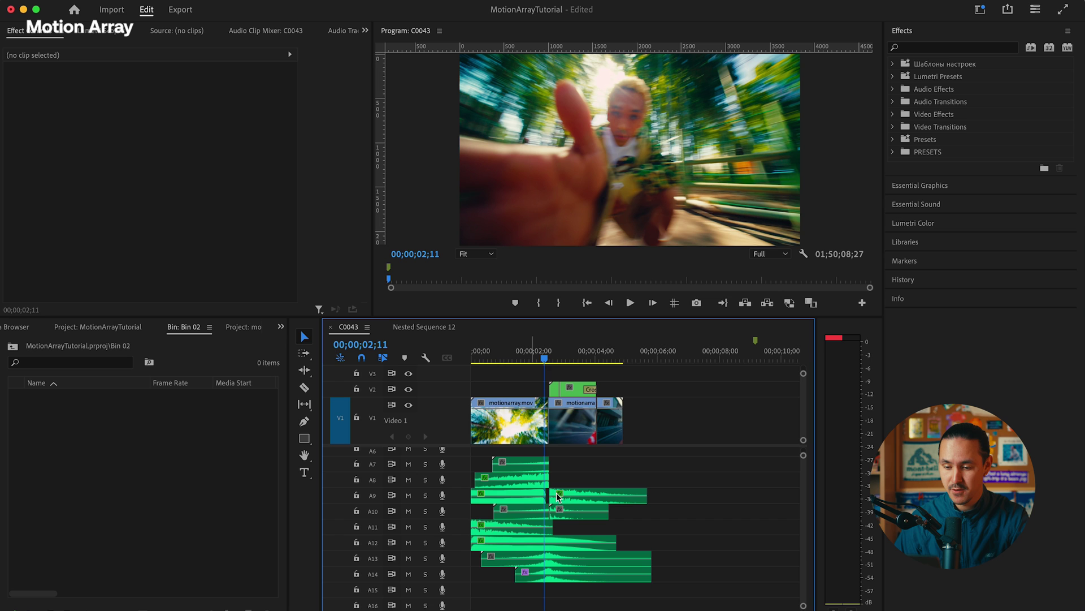
key("equal")
key("equal")
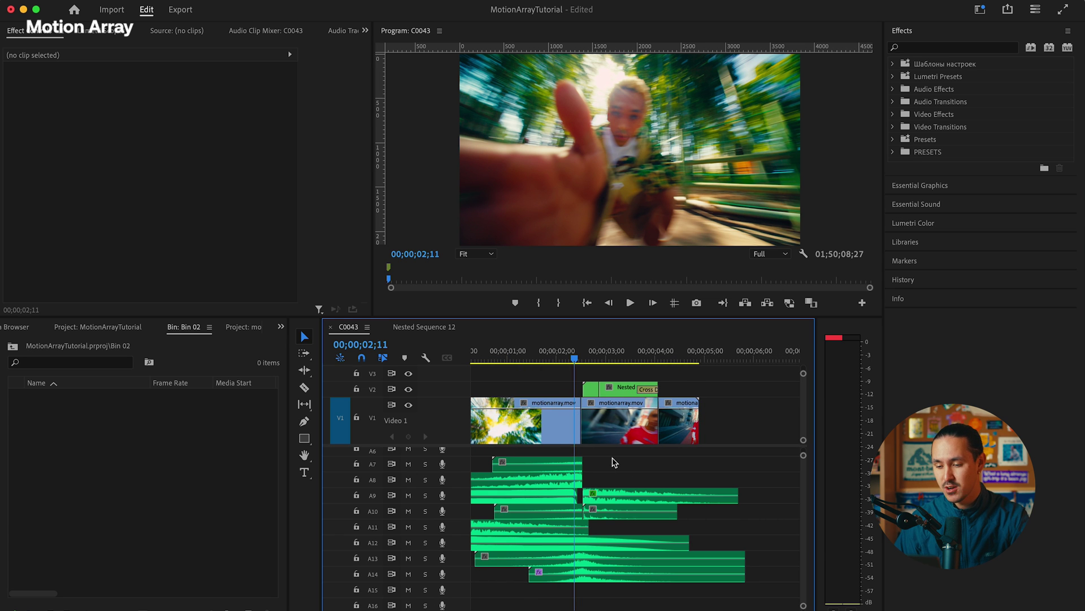
Step: Play the sequence with its sound effects from 00;00;00;00 and place the playhead at 00;00;04;25
key("Home")
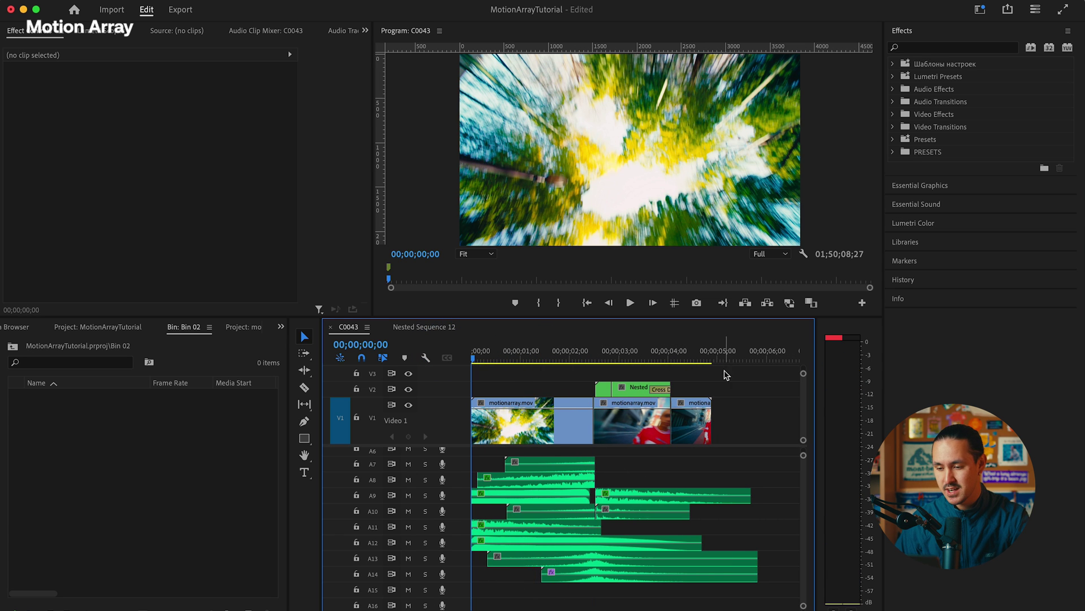
key("space")
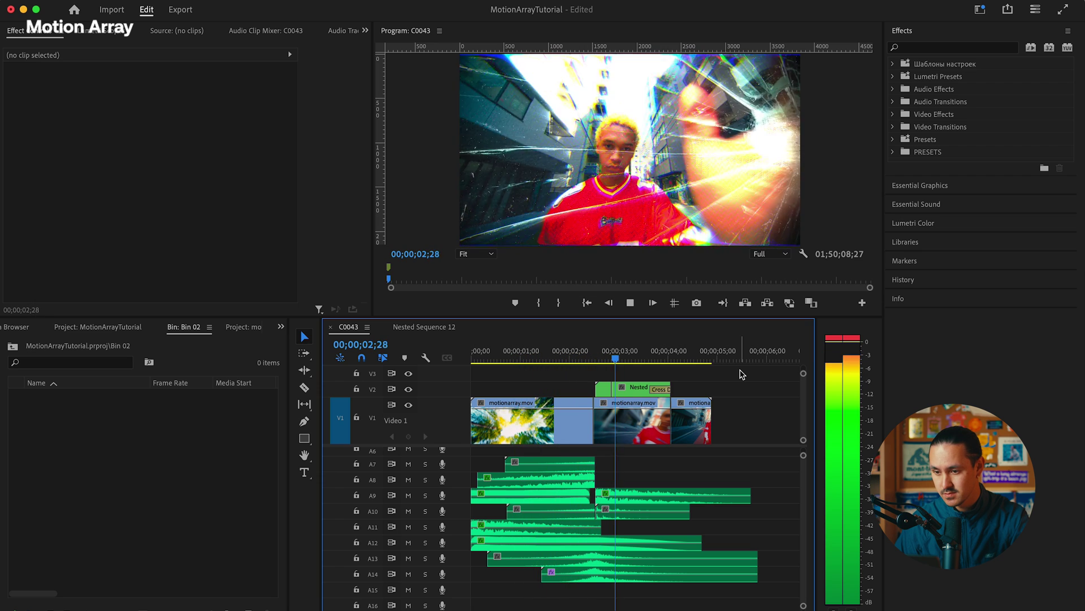
left_click(709, 363)
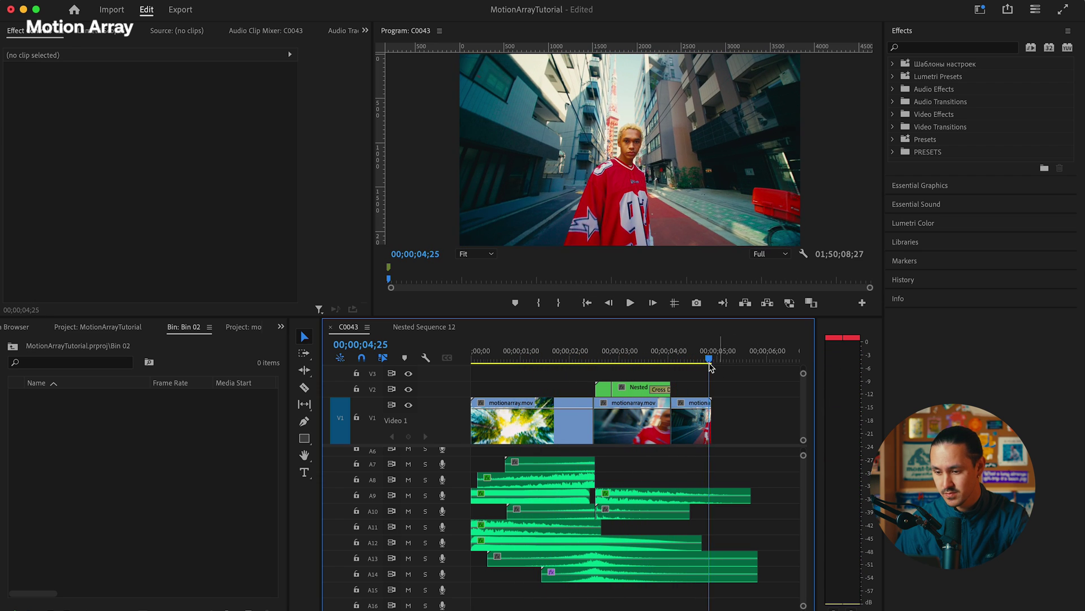